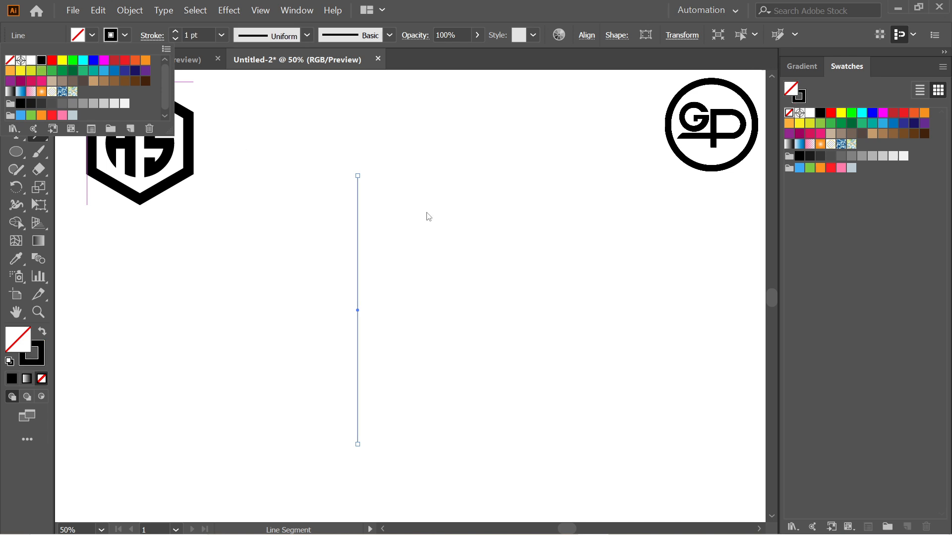
Copy the vertical line a short distance sideways and repeat the duplication until there are 12 evenly spaced lines
{"action": "key", "text": "alt"}
{"action": "left_click_drag", "start_coordinate": [358, 311], "coordinate": [368, 310]}
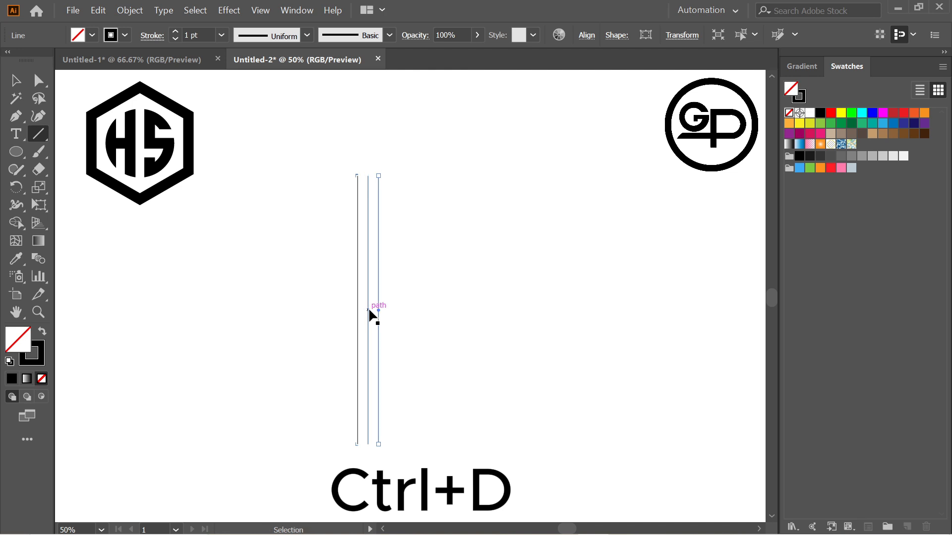
{"action": "key", "text": "ctrl+d"}
{"action": "key", "text": "ctrl+d"}
{"action": "key", "text": "ctrl+d"}
{"action": "key", "text": "ctrl+d"}
{"action": "key", "text": "ctrl+d"}
{"action": "key", "text": "ctrl+d"}
{"action": "key", "text": "ctrl+d"}
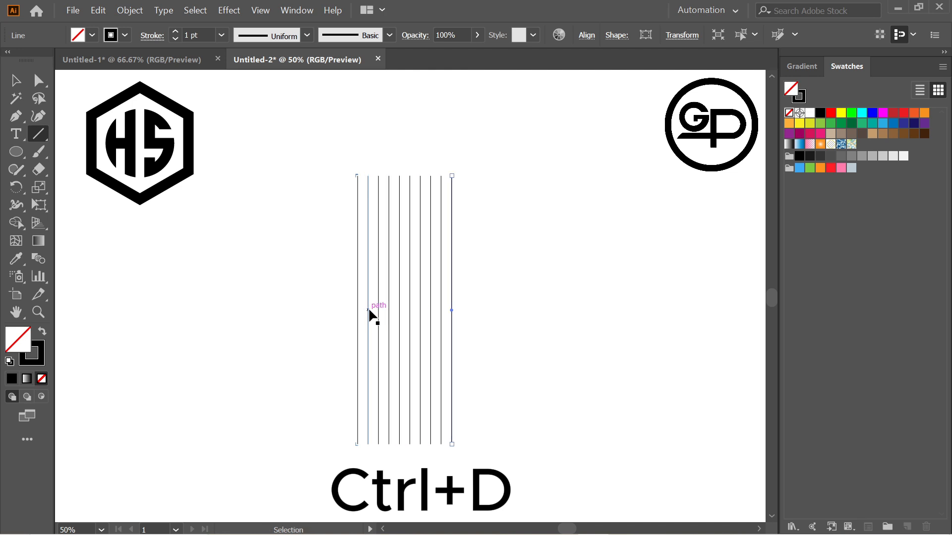
{"action": "key", "text": "ctrl+d"}
{"action": "key", "text": "ctrl+d"}
Select all the vertical lines and create a copy of them rotated 90° to form a crossing grid
{"action": "left_click", "coordinate": [15, 80]}
{"action": "left_click", "coordinate": [346, 143]}
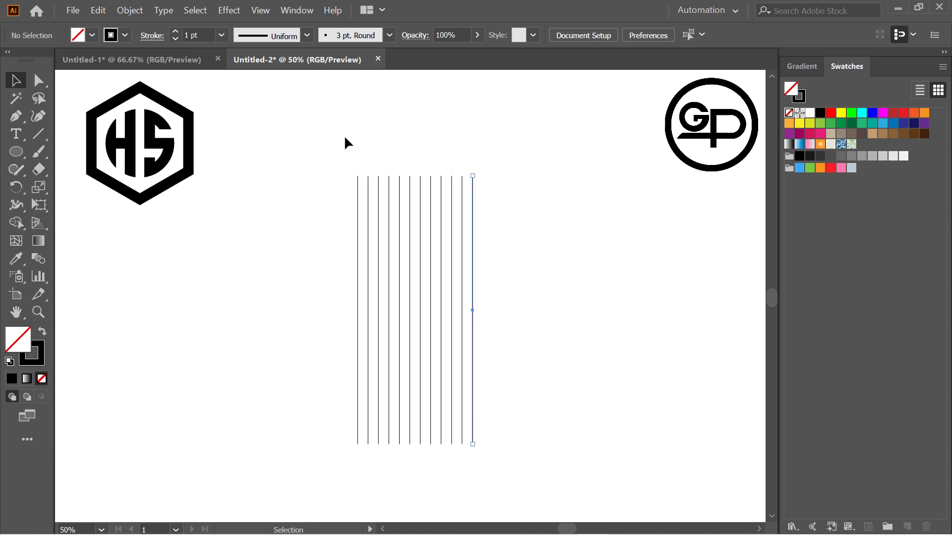
{"action": "left_click_drag", "start_coordinate": [479, 465], "coordinate": [479, 465]}
{"action": "left_click", "coordinate": [587, 35]}
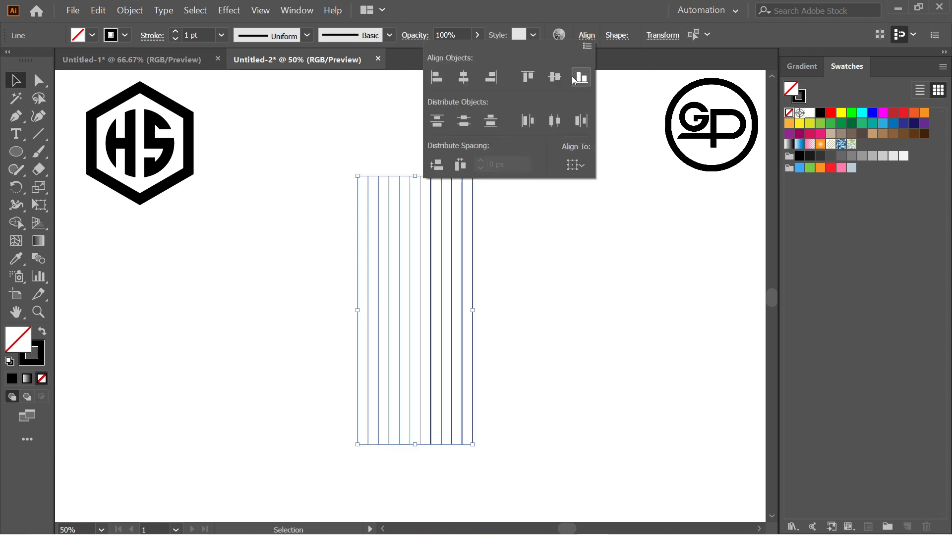
{"action": "key", "text": "ctrl+g"}
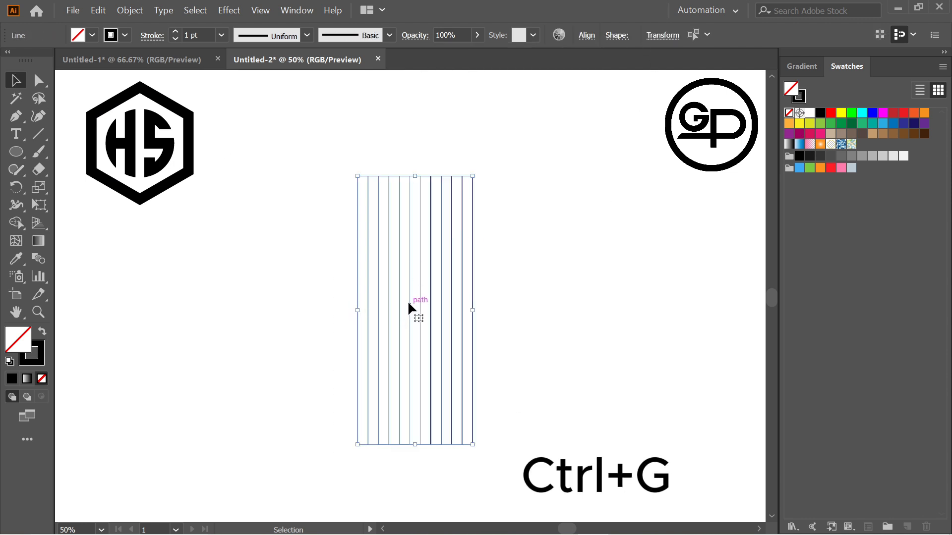
{"action": "right_click", "coordinate": [408, 304]}
{"action": "mouse_move", "coordinate": [462, 449]}
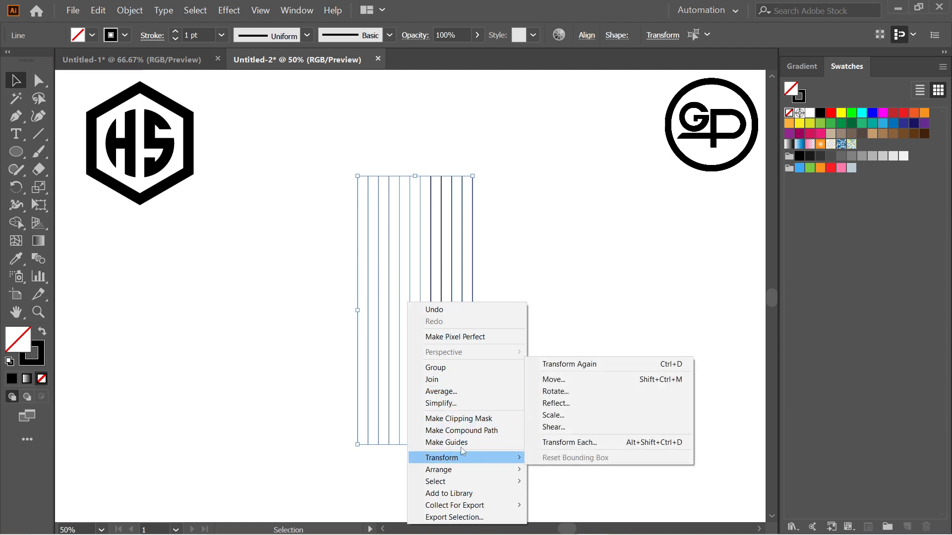
{"action": "left_click", "coordinate": [555, 391]}
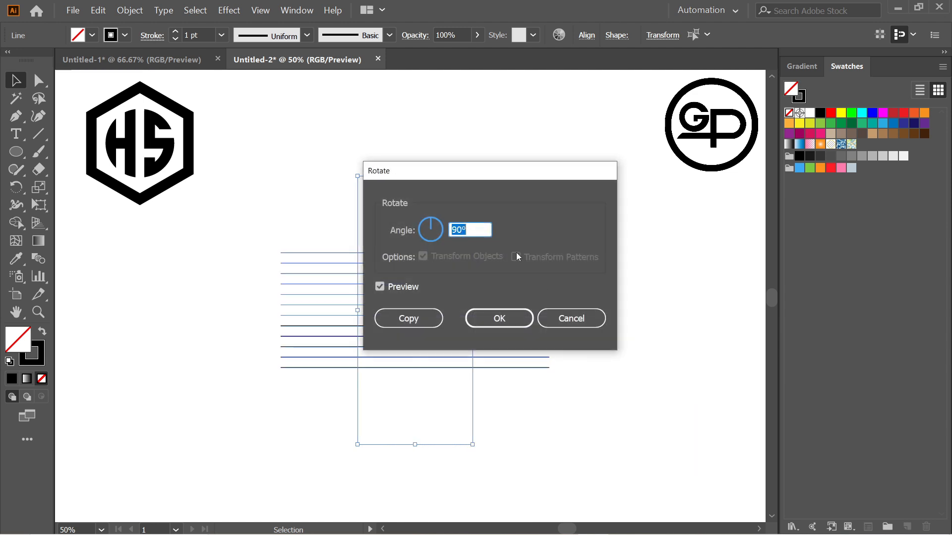
{"action": "left_click", "coordinate": [423, 318]}
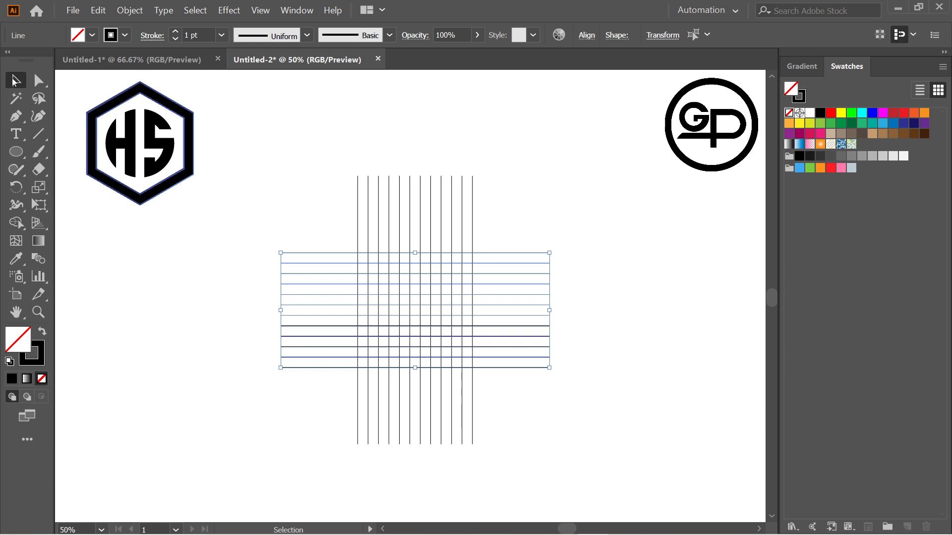
{"action": "left_click", "coordinate": [296, 198]}
{"action": "left_click_drag", "start_coordinate": [501, 349], "coordinate": [535, 404]}
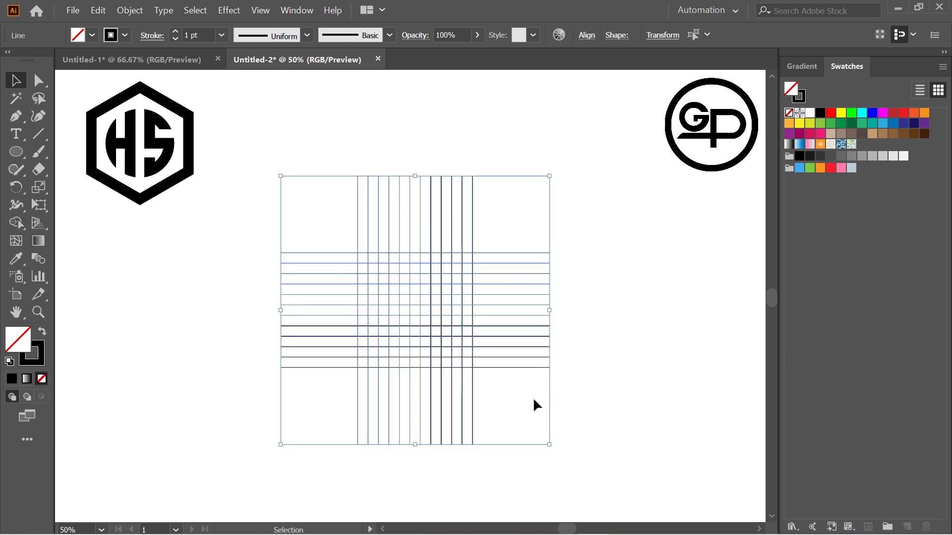
{"action": "left_click_drag", "start_coordinate": [548, 447], "coordinate": [584, 479]}
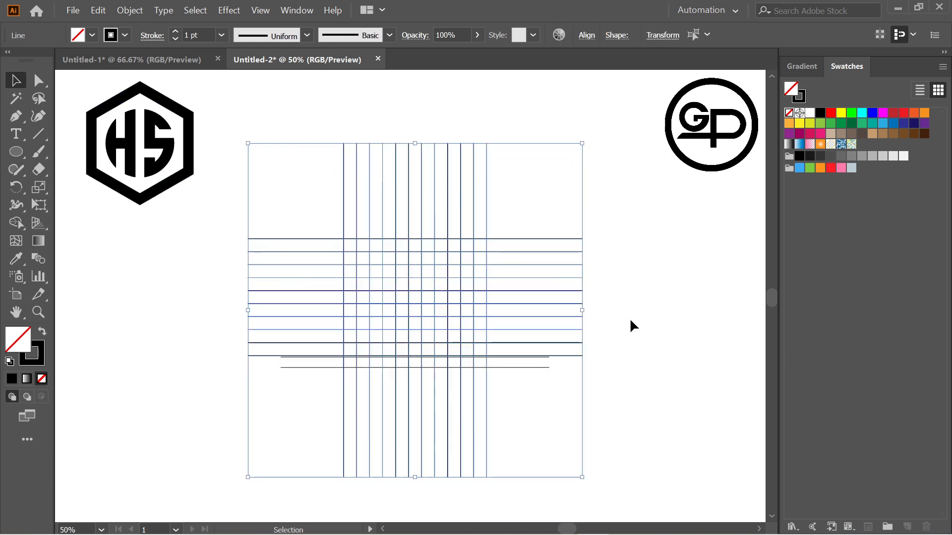
{"action": "left_click", "coordinate": [654, 269]}
{"action": "key", "text": "ctrl+z"}
{"action": "key", "text": "ctrl+z"}
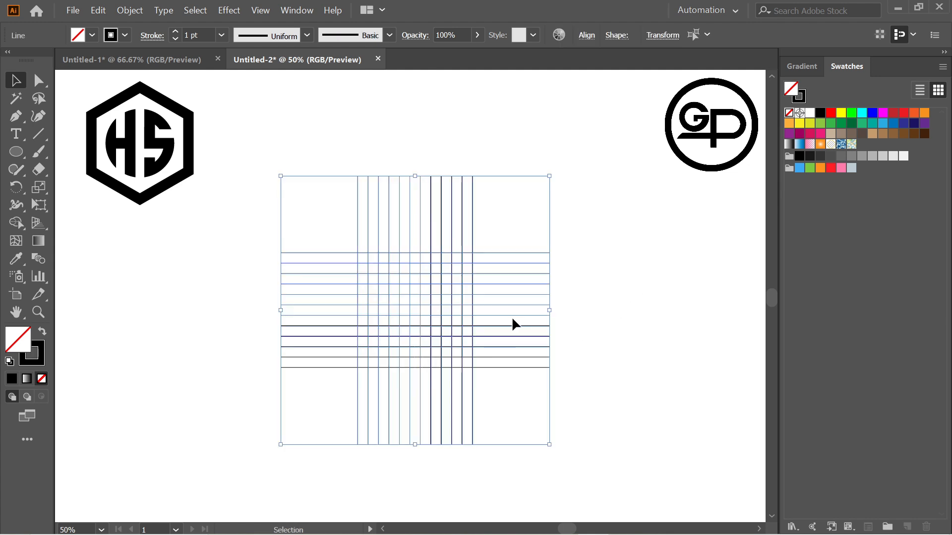
Select every line of the grid and enlarge it slightly and proportionally from its center
{"action": "left_click", "coordinate": [327, 128]}
{"action": "left_click_drag", "start_coordinate": [527, 391], "coordinate": [576, 471]}
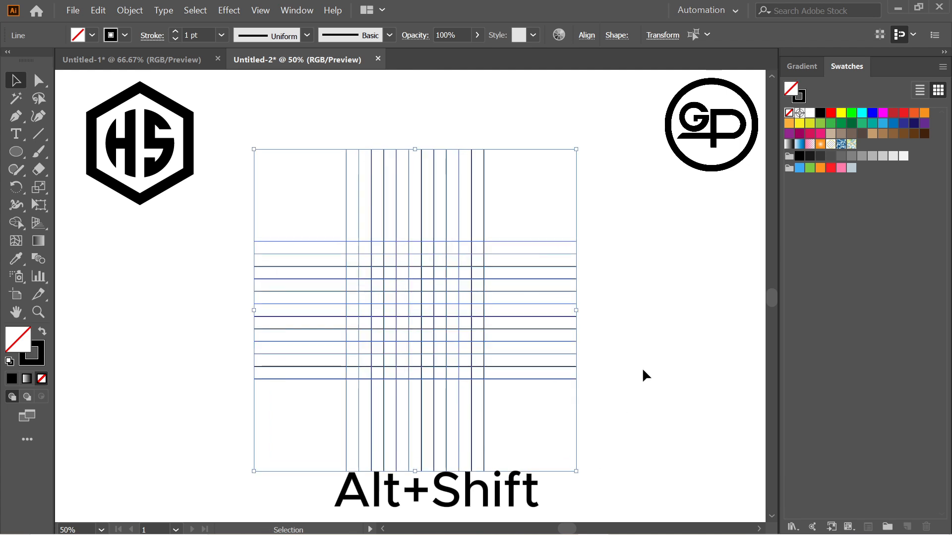
{"action": "left_click", "coordinate": [658, 321]}
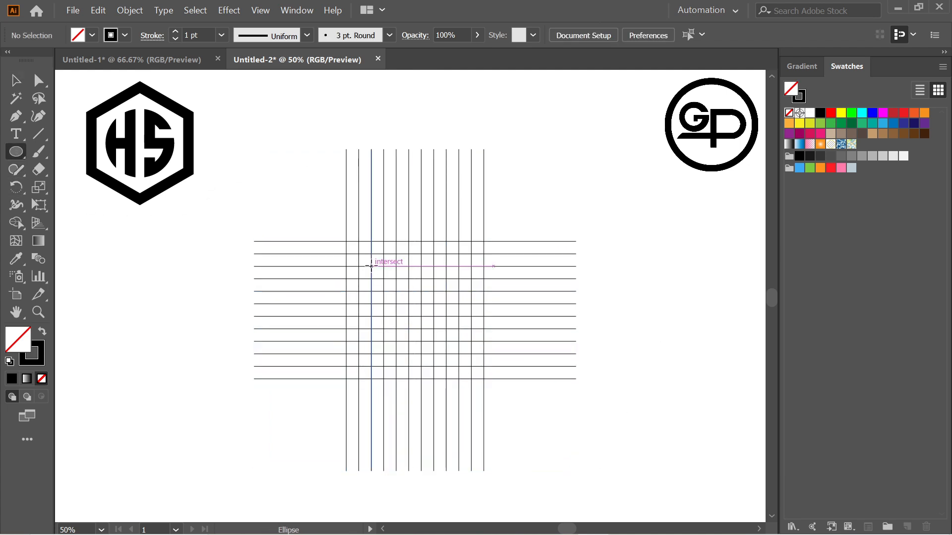
Draw a circle seven grid cells wide at the grid's center and add a concentric copy one cell further in
{"action": "key", "text": "shift"}
{"action": "left_click_drag", "start_coordinate": [371, 267], "coordinate": [459, 354]}
{"action": "key", "text": "ctrl+c"}
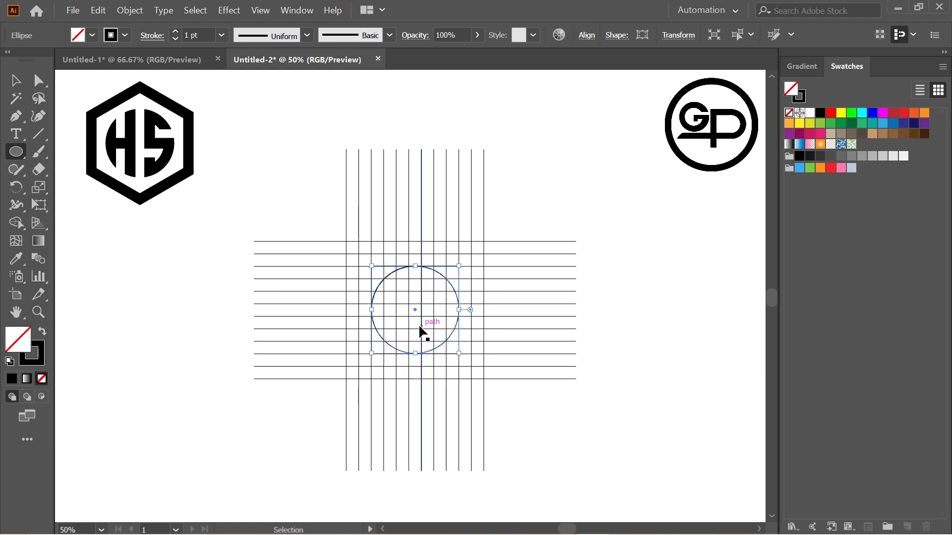
{"action": "key", "text": "alt+shift"}
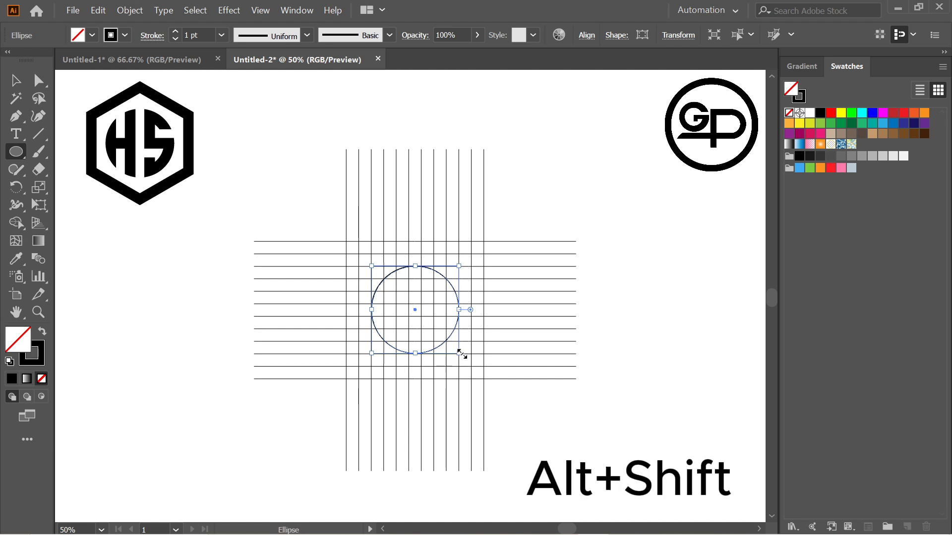
{"action": "left_click_drag", "start_coordinate": [462, 354], "coordinate": [456, 343]}
{"action": "left_click", "coordinate": [16, 84]}
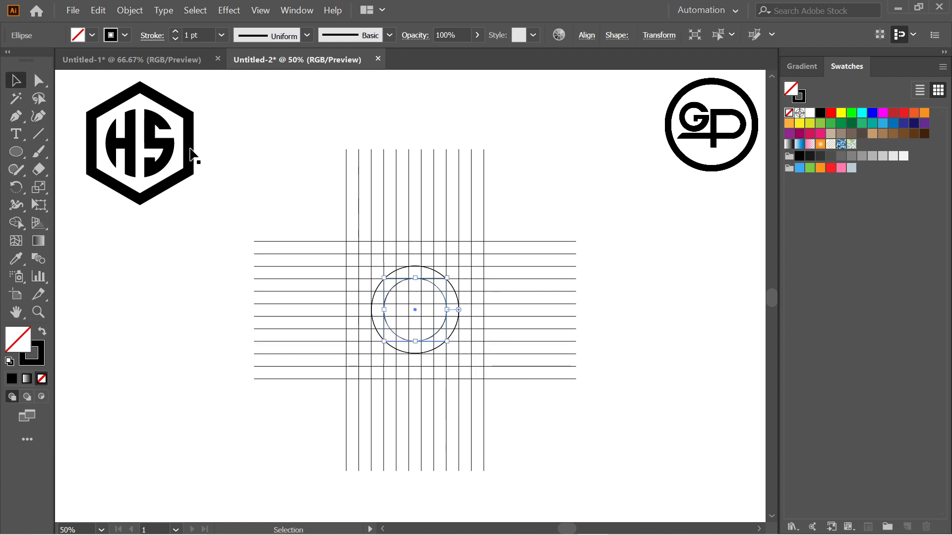
{"action": "left_click", "coordinate": [275, 168]}
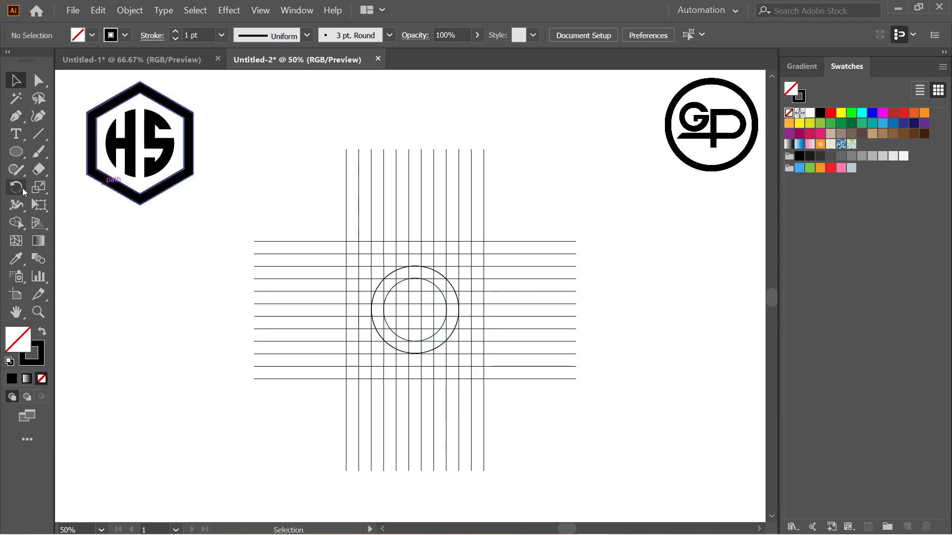
Draw a hexagon from the circles' center out to the grid's outer lines and rotate it 90° so it points upward
{"action": "left_click_drag", "start_coordinate": [20, 153], "coordinate": [76, 210]}
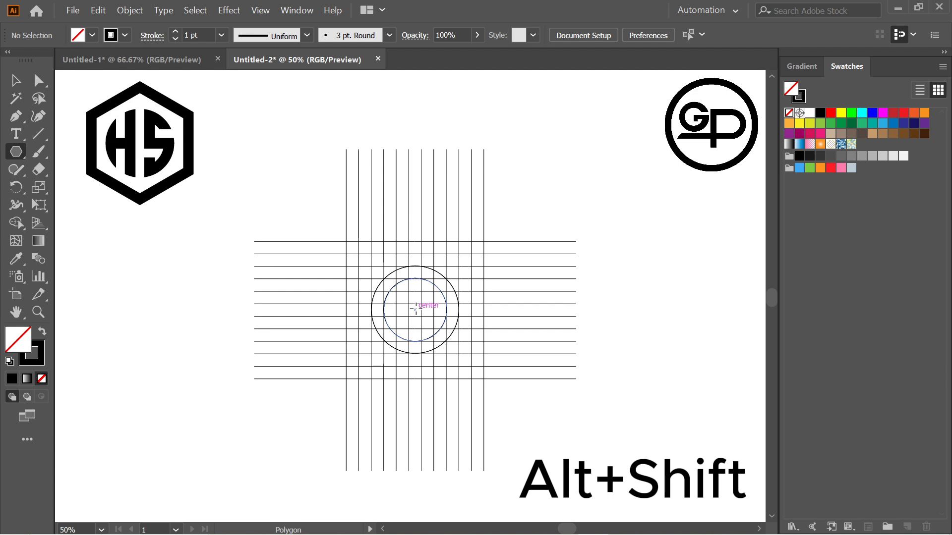
{"action": "left_click_drag", "start_coordinate": [415, 309], "coordinate": [477, 240]}
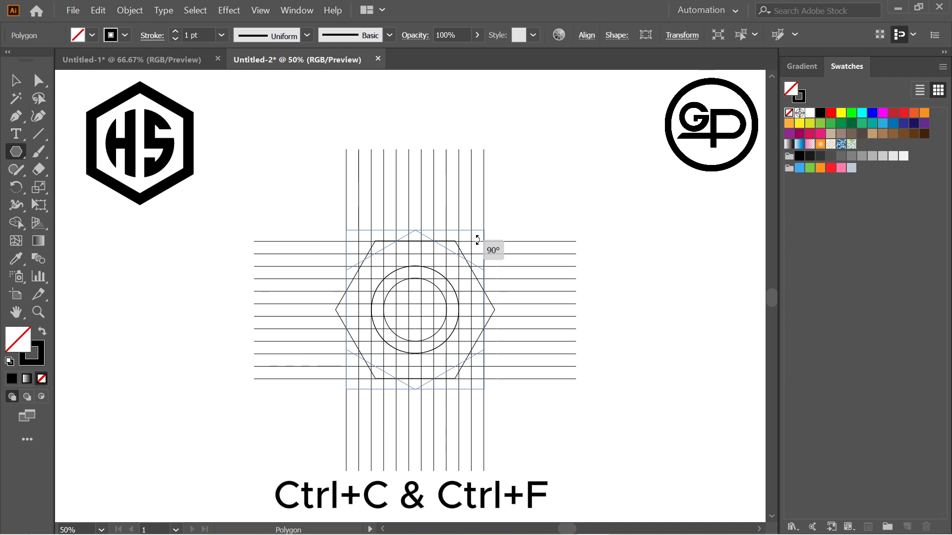
{"action": "left_click_drag", "start_coordinate": [477, 240], "coordinate": [477, 240]}
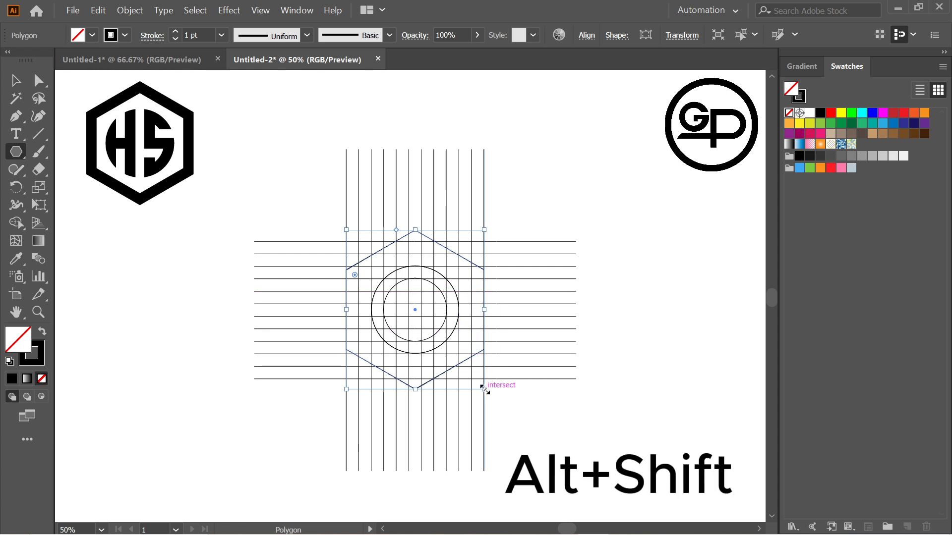
Add a smaller concentric copy of the hexagon, with its vertical sides one grid cell further in
{"action": "mouse_move", "coordinate": [484, 390]}
{"action": "left_mouse_down"}
{"action": "mouse_move", "coordinate": [468, 368]}
{"action": "mouse_move", "coordinate": [475, 378]}
{"action": "left_mouse_up"}
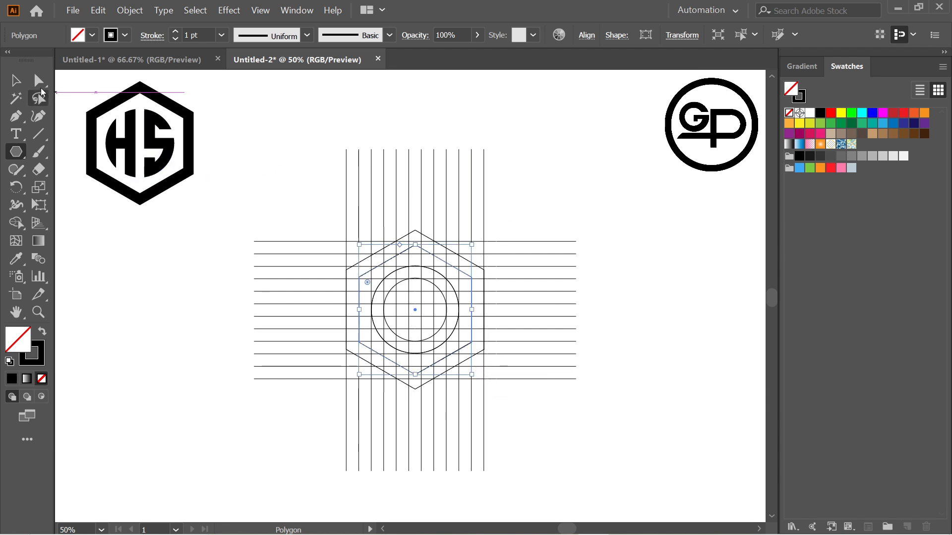
{"action": "left_click", "coordinate": [15, 80]}
{"action": "left_click", "coordinate": [258, 169]}
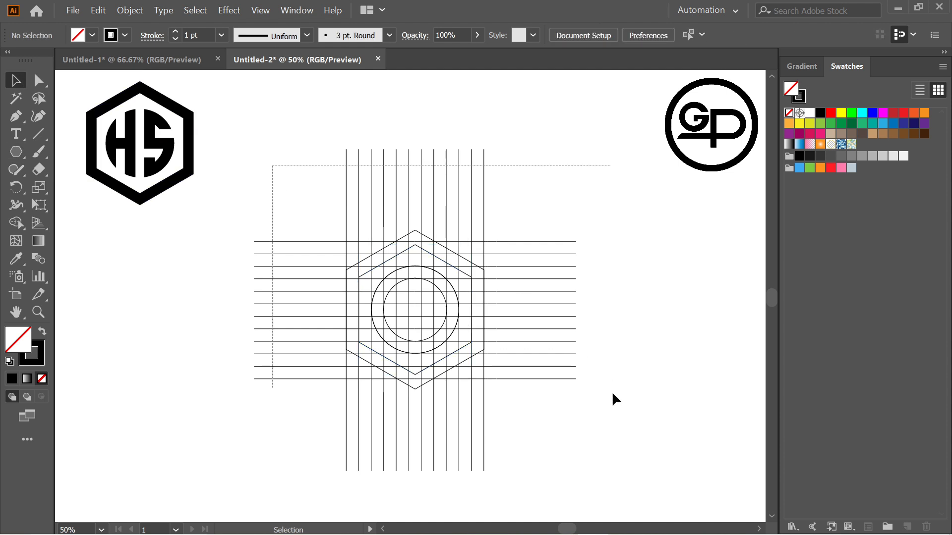
{"action": "left_click_drag", "start_coordinate": [611, 391], "coordinate": [611, 392]}
{"action": "left_click", "coordinate": [302, 204]}
{"action": "left_click_drag", "start_coordinate": [301, 205], "coordinate": [553, 356]}
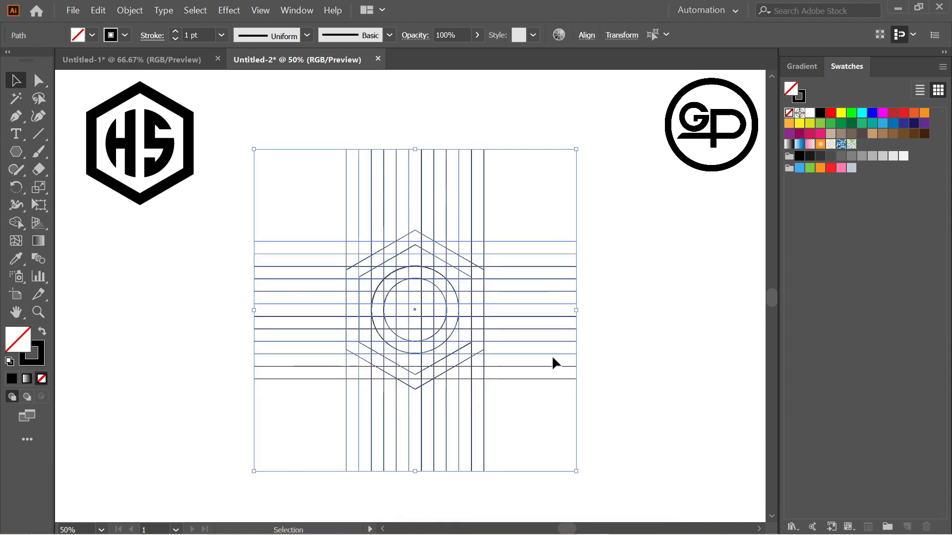
{"action": "left_click_drag", "start_coordinate": [577, 472], "coordinate": [615, 509]}
{"action": "left_click", "coordinate": [664, 389]}
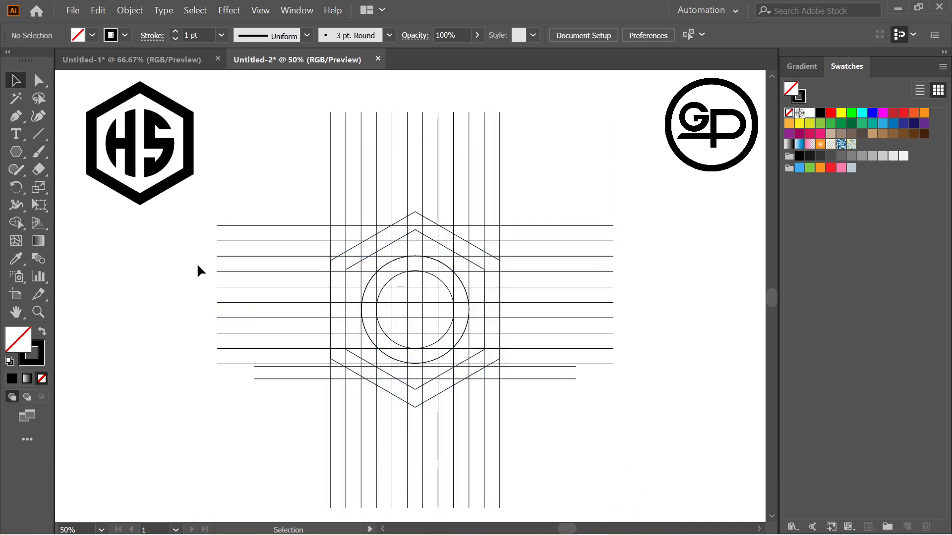
{"action": "key", "text": "ctrl+z"}
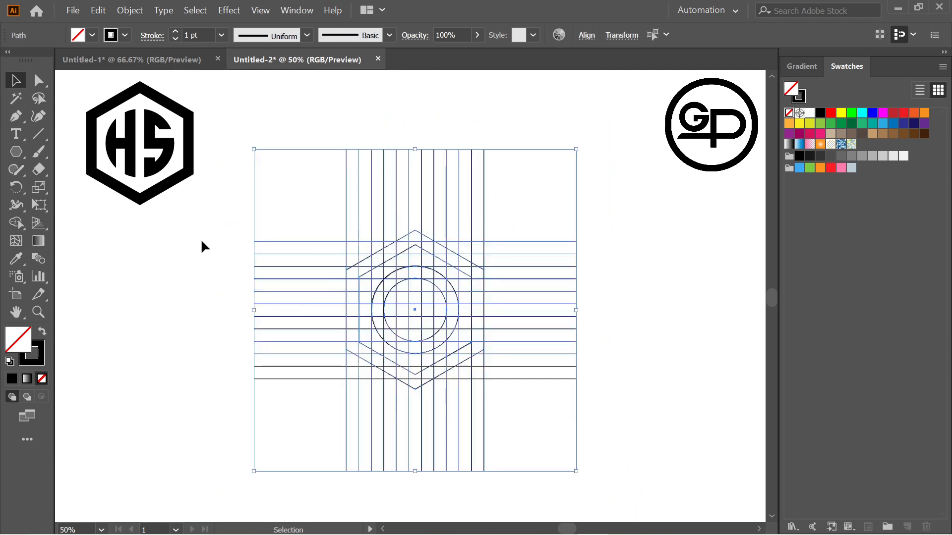
Select the grid together with the circles and hexagons and enlarge everything slightly and proportionally from the center
{"action": "left_click_drag", "start_coordinate": [240, 170], "coordinate": [598, 429]}
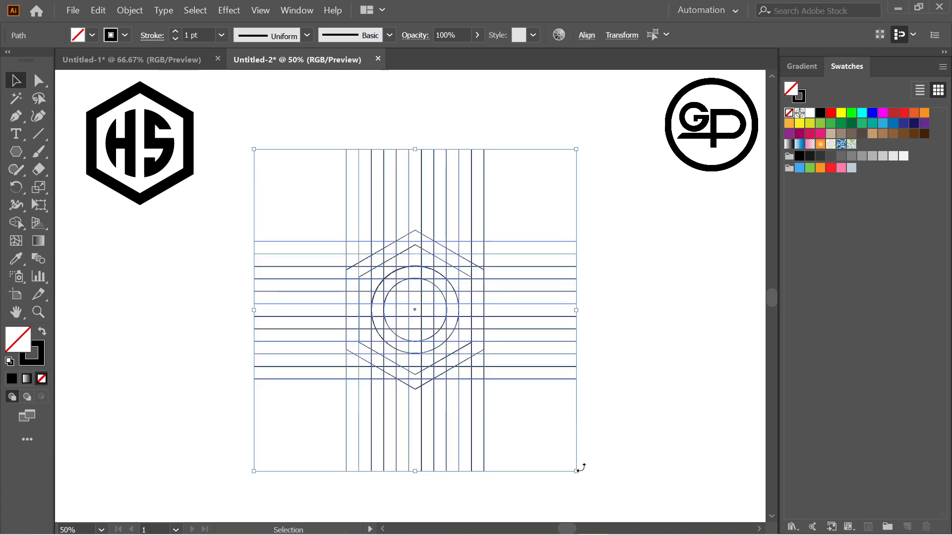
{"action": "left_click_drag", "start_coordinate": [576, 473], "coordinate": [595, 495]}
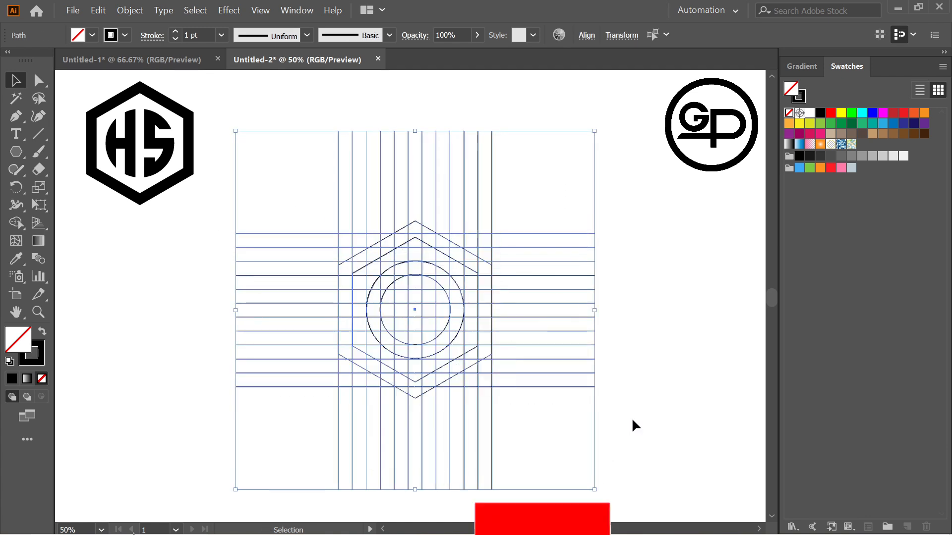
{"action": "left_click", "coordinate": [660, 372]}
Merge the regions between the two hexagons along the left side and upper-left arm with Shape Builder
{"action": "key", "text": "ctrl+a"}
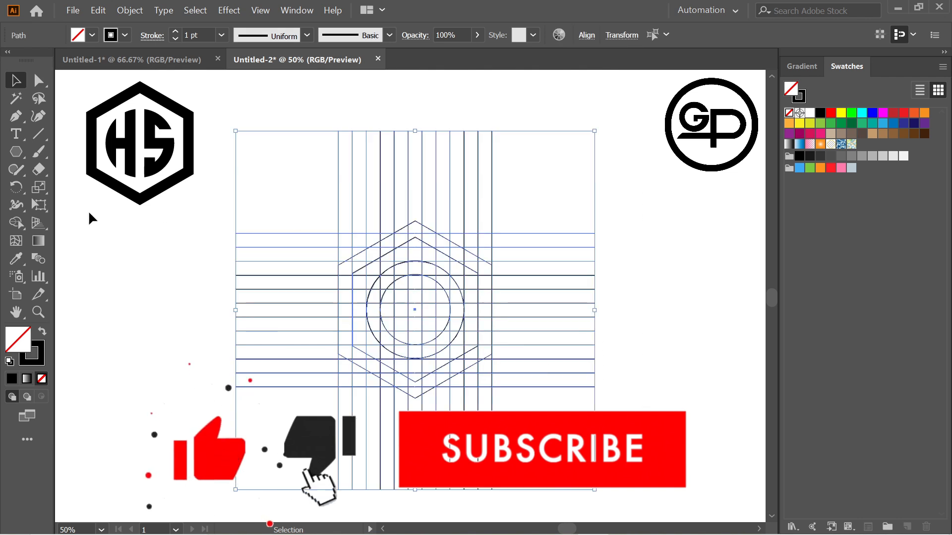
{"action": "left_click", "coordinate": [17, 223]}
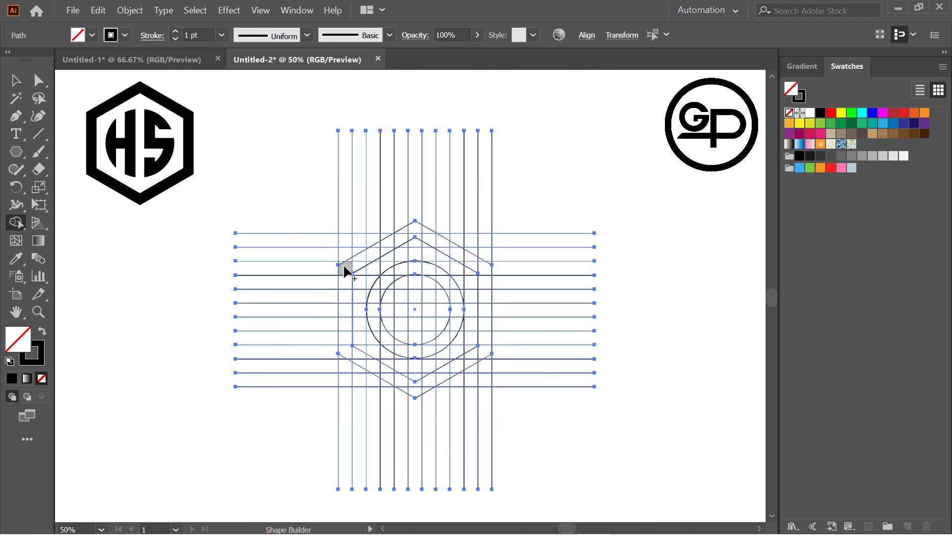
{"action": "left_click", "coordinate": [346, 345]}
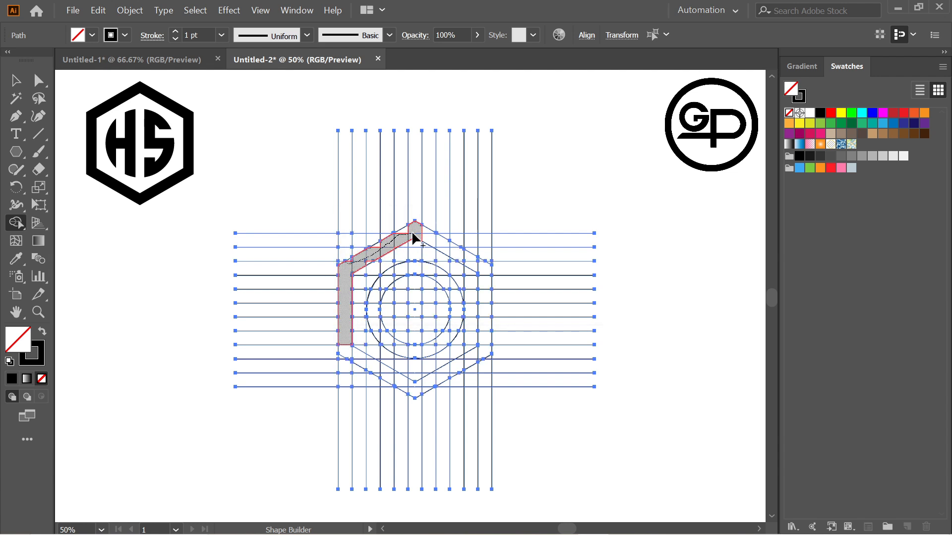
{"action": "left_click_drag", "start_coordinate": [408, 236], "coordinate": [403, 240]}
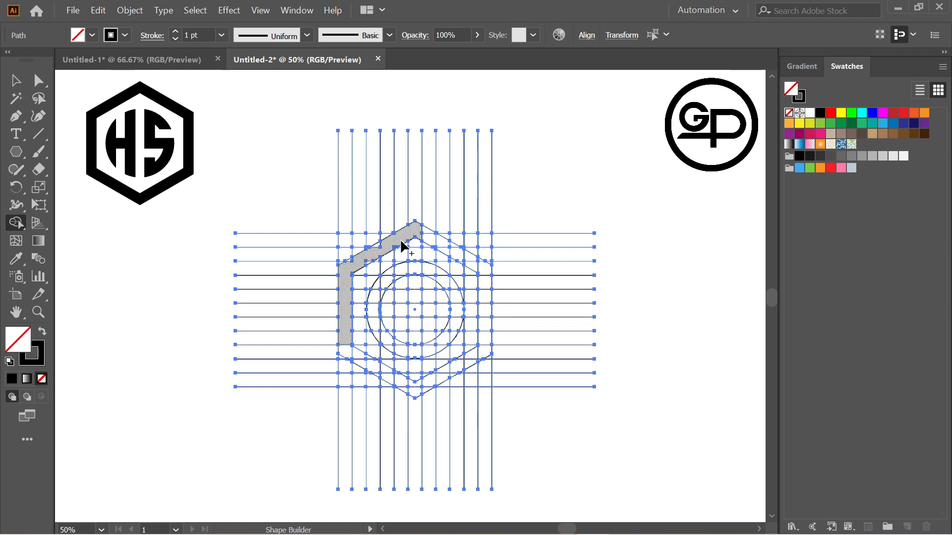
Merge the small leftover pieces along the upper-left arm into the hexagon band
{"action": "scroll", "coordinate": [402, 243], "scroll_direction": "up", "scroll_amount": 2}
{"action": "left_click_drag", "start_coordinate": [304, 278], "coordinate": [330, 258]}
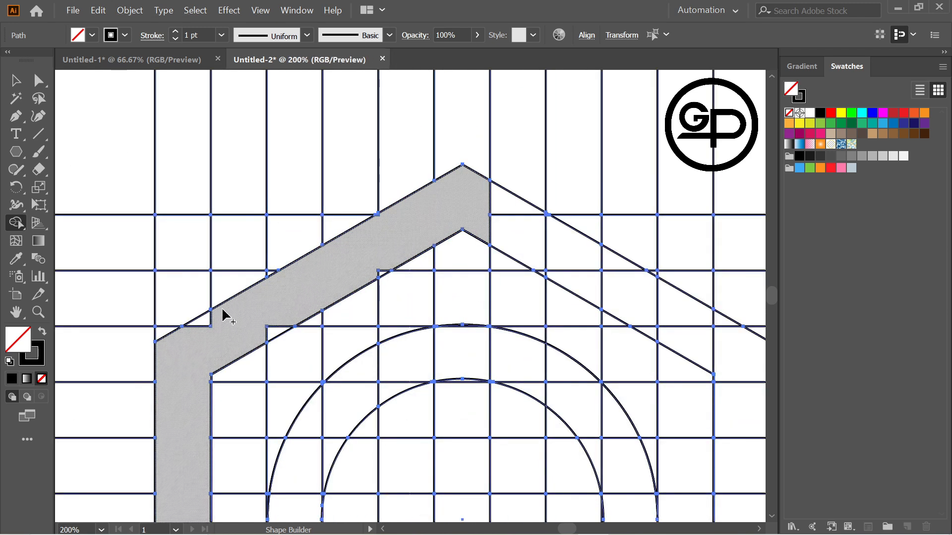
{"action": "mouse_move", "coordinate": [222, 310]}
{"action": "left_mouse_down"}
{"action": "mouse_move", "coordinate": [206, 329]}
{"action": "mouse_move", "coordinate": [296, 317]}
{"action": "left_mouse_up"}
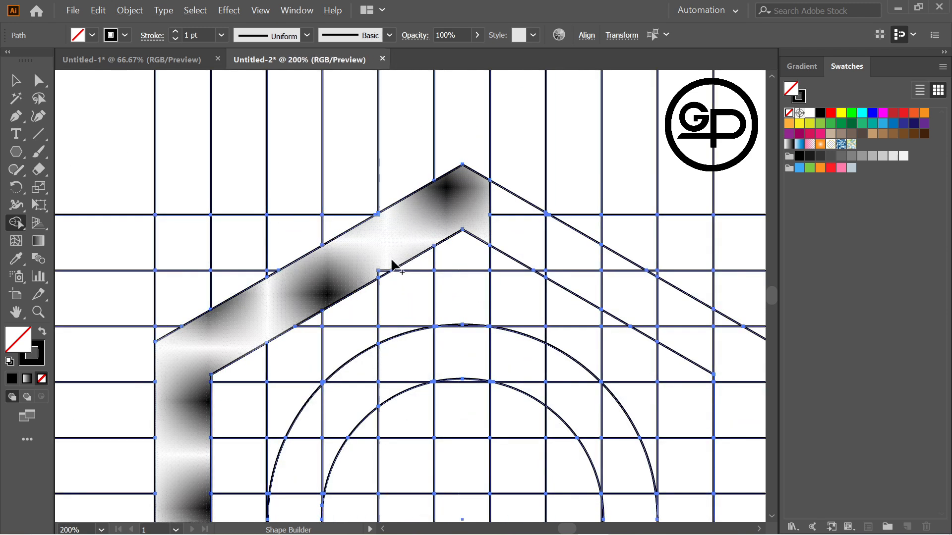
{"action": "left_click_drag", "start_coordinate": [390, 259], "coordinate": [379, 275]}
Extend the hexagon band along the upper-right arm with Shape Builder, merging its small leftover pieces beside the inner hexagon
{"action": "mouse_move", "coordinate": [470, 218]}
{"action": "left_mouse_down"}
{"action": "mouse_move", "coordinate": [684, 326]}
{"action": "mouse_move", "coordinate": [531, 218]}
{"action": "left_mouse_up"}
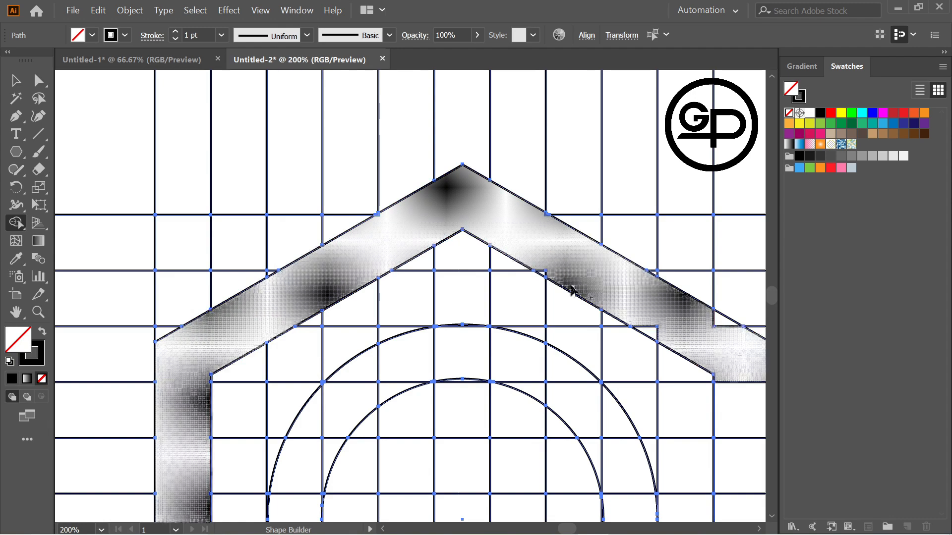
{"action": "scroll", "coordinate": [558, 281], "scroll_direction": "up", "scroll_amount": 3}
{"action": "scroll", "coordinate": [558, 281], "scroll_direction": "up", "scroll_amount": 2}
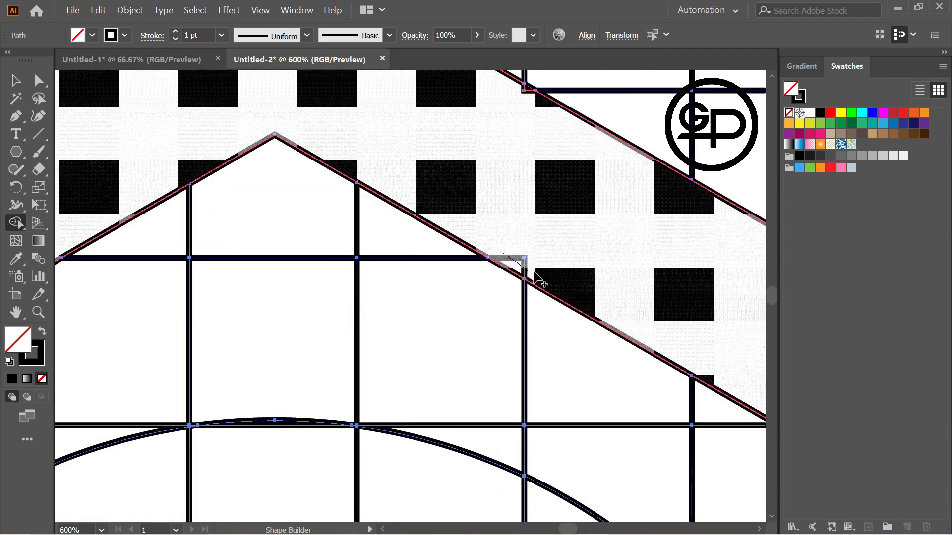
{"action": "scroll", "coordinate": [531, 272], "scroll_direction": "down", "scroll_amount": 4}
{"action": "left_click_drag", "start_coordinate": [640, 309], "coordinate": [656, 317]}
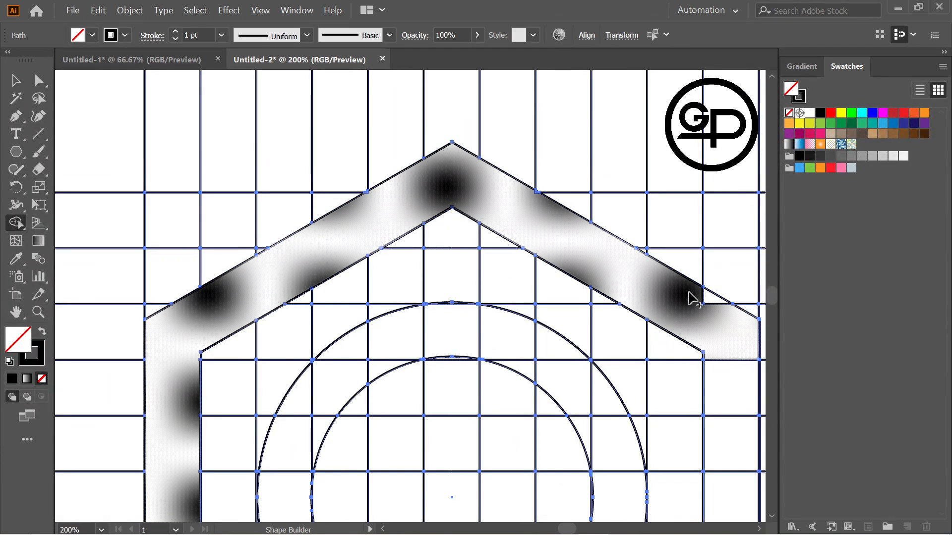
Merge the regions between the two hexagons around the upper-right corner and down the right side into the band
{"action": "mouse_move", "coordinate": [710, 298]}
{"action": "left_mouse_down"}
{"action": "mouse_move", "coordinate": [725, 320]}
{"action": "mouse_move", "coordinate": [736, 425]}
{"action": "left_mouse_up"}
{"action": "scroll", "coordinate": [720, 331], "scroll_direction": "down", "scroll_amount": 1}
{"action": "scroll", "coordinate": [729, 368], "scroll_direction": "down", "scroll_amount": 2}
{"action": "left_click_drag", "start_coordinate": [729, 368], "coordinate": [742, 457]}
{"action": "scroll", "coordinate": [718, 334], "scroll_direction": "down", "scroll_amount": 1}
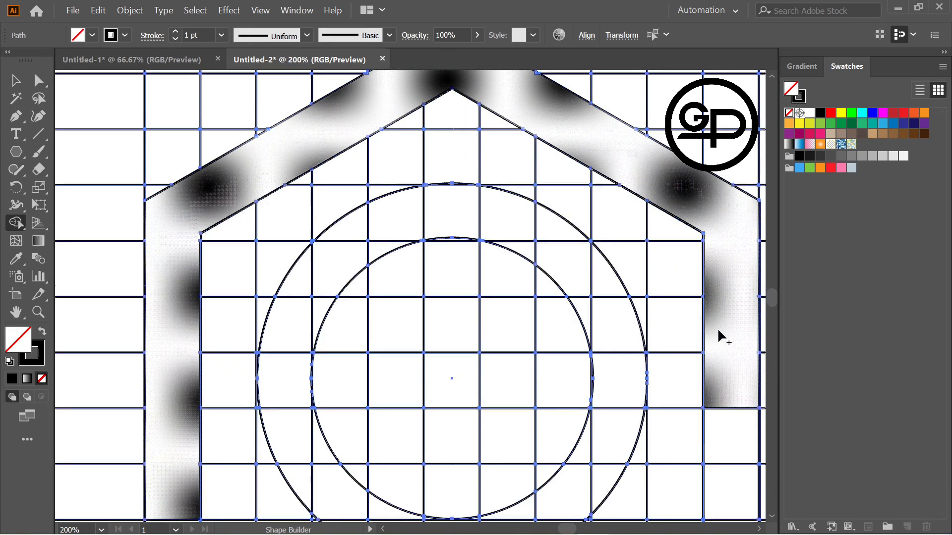
{"action": "left_click_drag", "start_coordinate": [731, 352], "coordinate": [720, 439]}
{"action": "scroll", "coordinate": [720, 439], "scroll_direction": "down", "scroll_amount": 2}
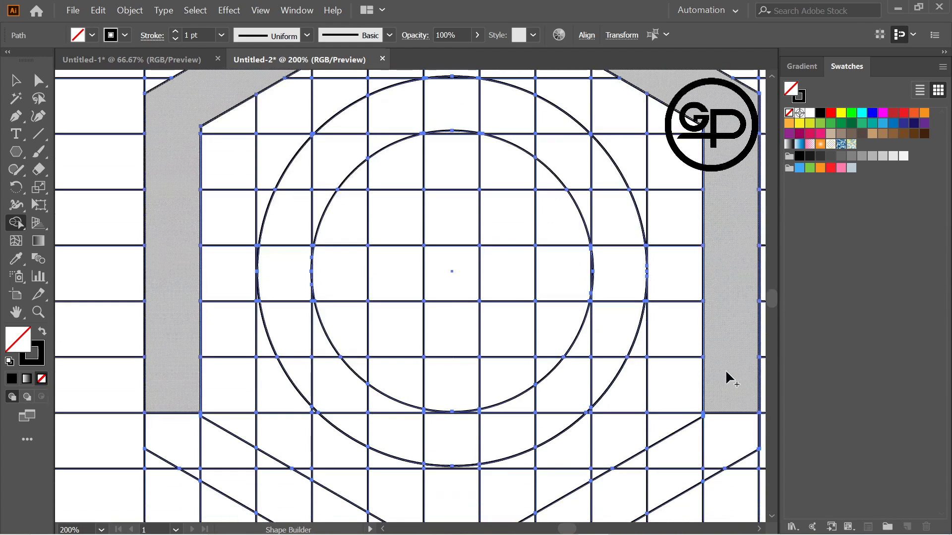
{"action": "left_click_drag", "start_coordinate": [727, 378], "coordinate": [732, 449]}
{"action": "scroll", "coordinate": [717, 362], "scroll_direction": "down", "scroll_amount": 1}
Merge the regions along the lower-right and lower-left arms so that the hexagon band forms a closed ring
{"action": "left_click_drag", "start_coordinate": [718, 378], "coordinate": [644, 438]}
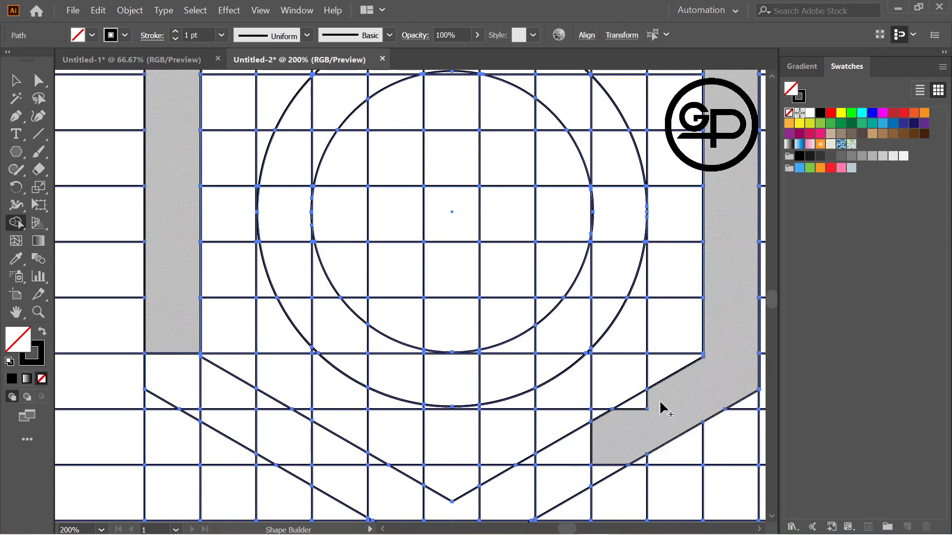
{"action": "scroll", "coordinate": [679, 373], "scroll_direction": "down", "scroll_amount": 1}
{"action": "left_click_drag", "start_coordinate": [679, 372], "coordinate": [523, 449]}
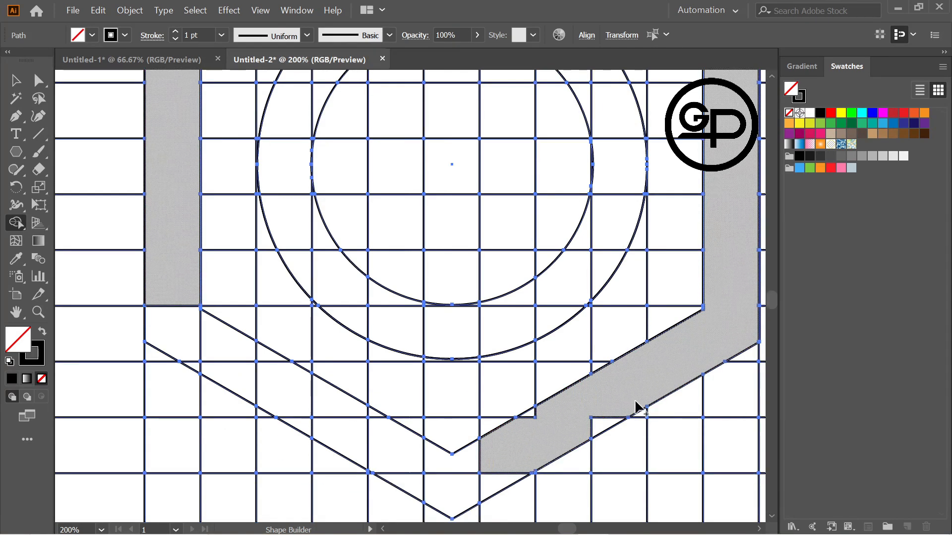
{"action": "scroll", "coordinate": [570, 404], "scroll_direction": "down", "scroll_amount": 1}
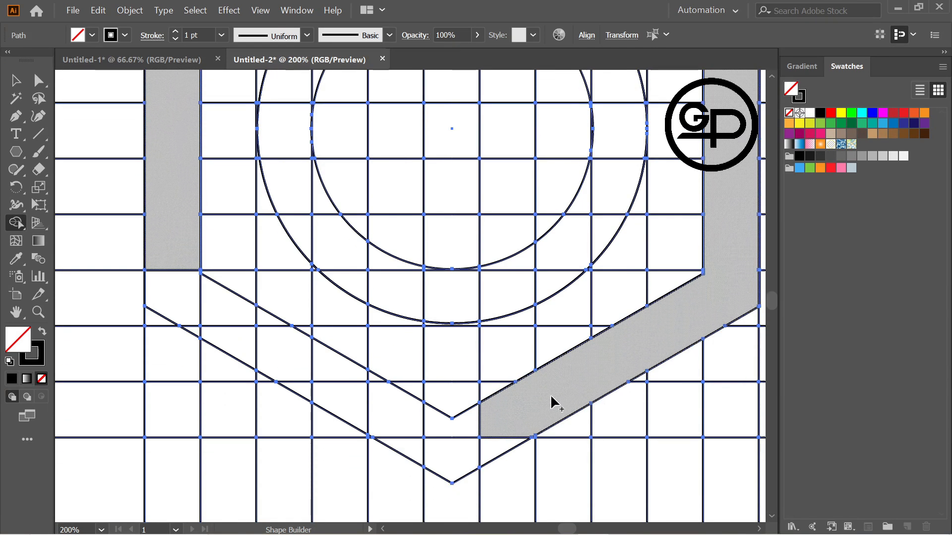
{"action": "mouse_move", "coordinate": [552, 399]}
{"action": "left_mouse_down"}
{"action": "mouse_move", "coordinate": [463, 462]}
{"action": "mouse_move", "coordinate": [457, 433]}
{"action": "mouse_move", "coordinate": [445, 442]}
{"action": "mouse_move", "coordinate": [358, 412]}
{"action": "mouse_move", "coordinate": [307, 366]}
{"action": "mouse_move", "coordinate": [193, 303]}
{"action": "mouse_move", "coordinate": [172, 250]}
{"action": "mouse_move", "coordinate": [203, 336]}
{"action": "mouse_move", "coordinate": [262, 323]}
{"action": "mouse_move", "coordinate": [299, 352]}
{"action": "mouse_move", "coordinate": [324, 400]}
{"action": "mouse_move", "coordinate": [360, 372]}
{"action": "mouse_move", "coordinate": [383, 410]}
{"action": "left_mouse_up"}
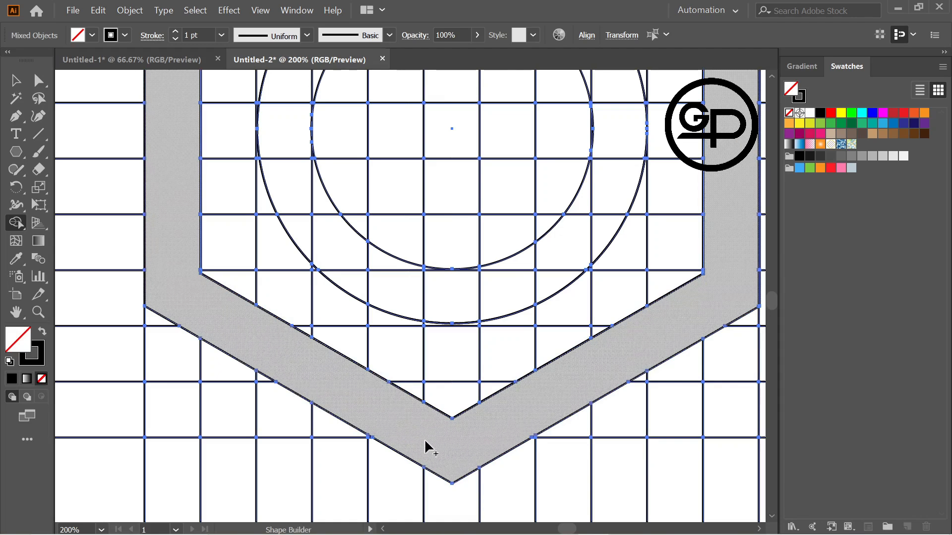
Build the letter H in the left half of the circles by merging the outer arc, a vertical stem and the crossbar
{"action": "scroll", "coordinate": [424, 439], "scroll_direction": "down", "scroll_amount": 2}
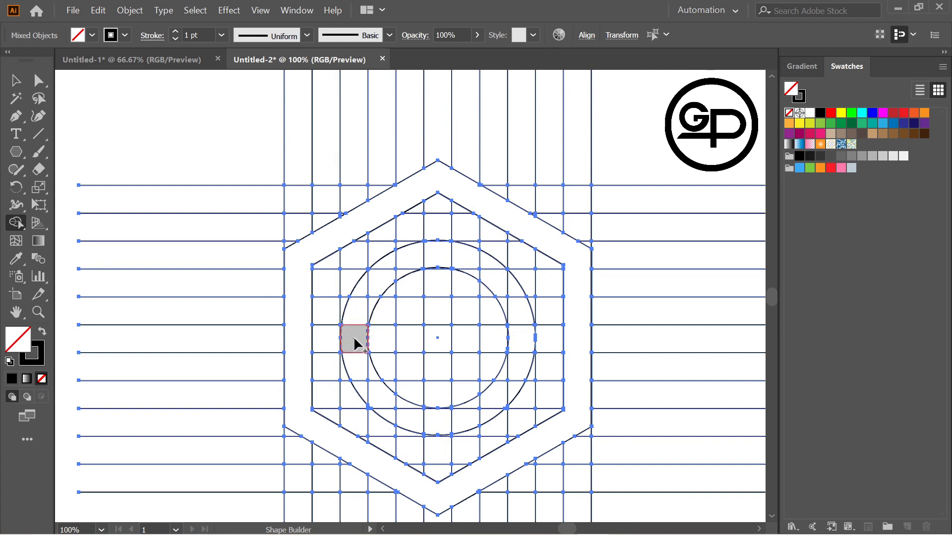
{"action": "mouse_move", "coordinate": [361, 293]}
{"action": "left_mouse_down"}
{"action": "mouse_move", "coordinate": [361, 388]}
{"action": "mouse_move", "coordinate": [358, 334]}
{"action": "left_mouse_up"}
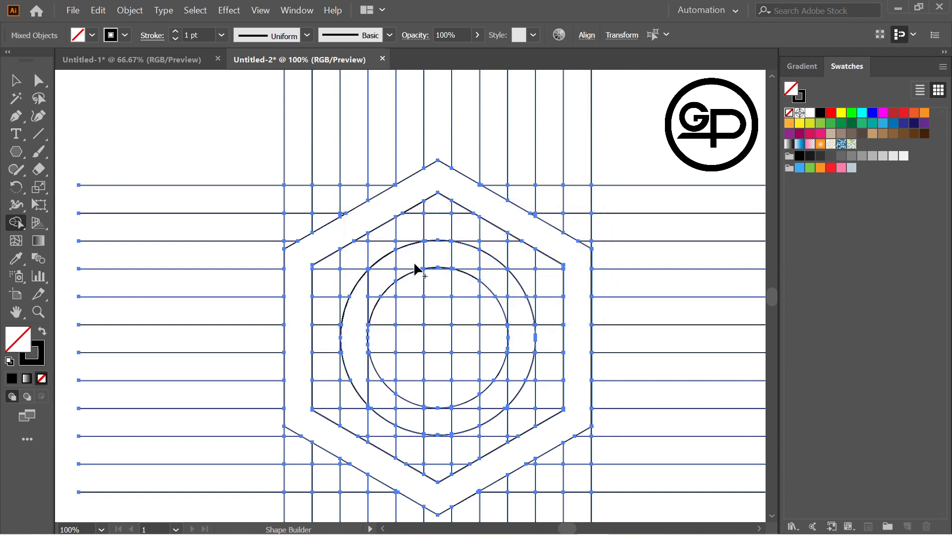
{"action": "left_click_drag", "start_coordinate": [416, 271], "coordinate": [411, 426]}
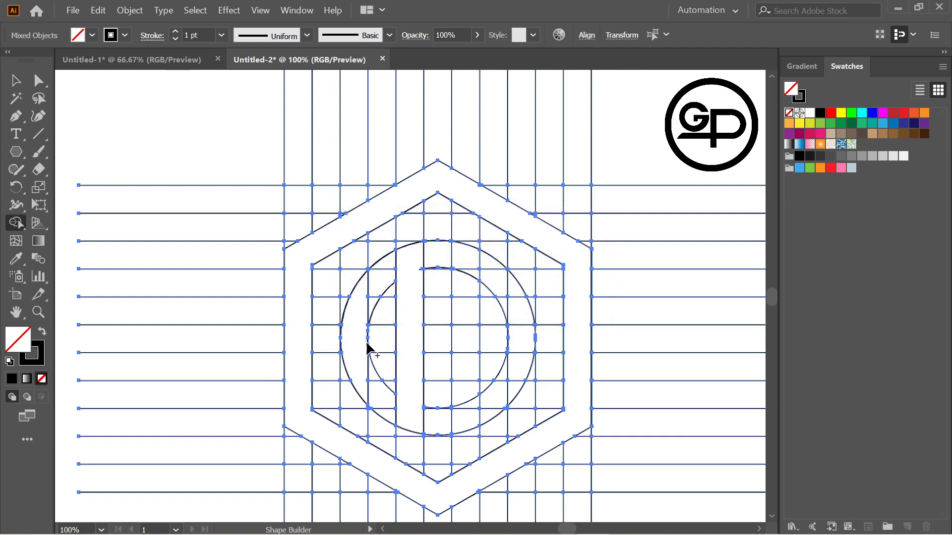
{"action": "mouse_move", "coordinate": [367, 350]}
{"action": "left_mouse_down"}
{"action": "mouse_move", "coordinate": [404, 347]}
{"action": "mouse_move", "coordinate": [391, 351]}
{"action": "left_mouse_up"}
{"action": "scroll", "coordinate": [391, 350], "scroll_direction": "up", "scroll_amount": 3}
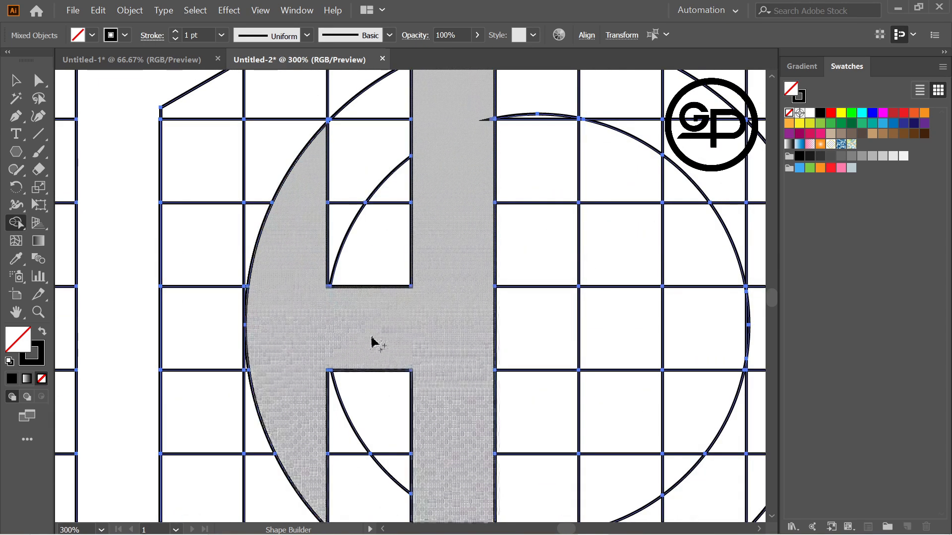
{"action": "scroll", "coordinate": [399, 303], "scroll_direction": "down", "scroll_amount": 2}
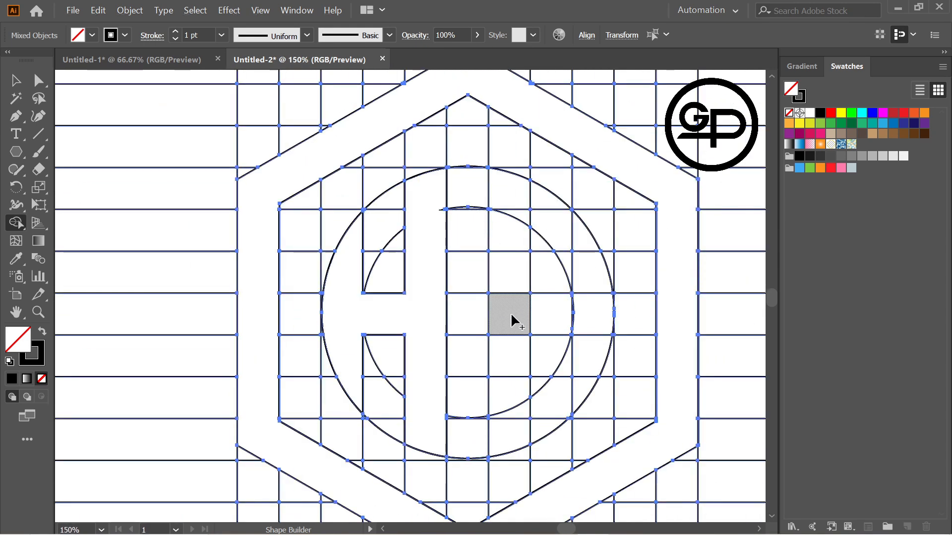
Build the letter S in the right half of the circles by merging its upper arc, vertical stroke, middle bar and lower arc
{"action": "mouse_move", "coordinate": [515, 316]}
{"action": "left_mouse_down"}
{"action": "mouse_move", "coordinate": [596, 319]}
{"action": "mouse_move", "coordinate": [510, 293]}
{"action": "mouse_move", "coordinate": [510, 198]}
{"action": "mouse_move", "coordinate": [529, 196]}
{"action": "mouse_move", "coordinate": [582, 251]}
{"action": "left_mouse_up"}
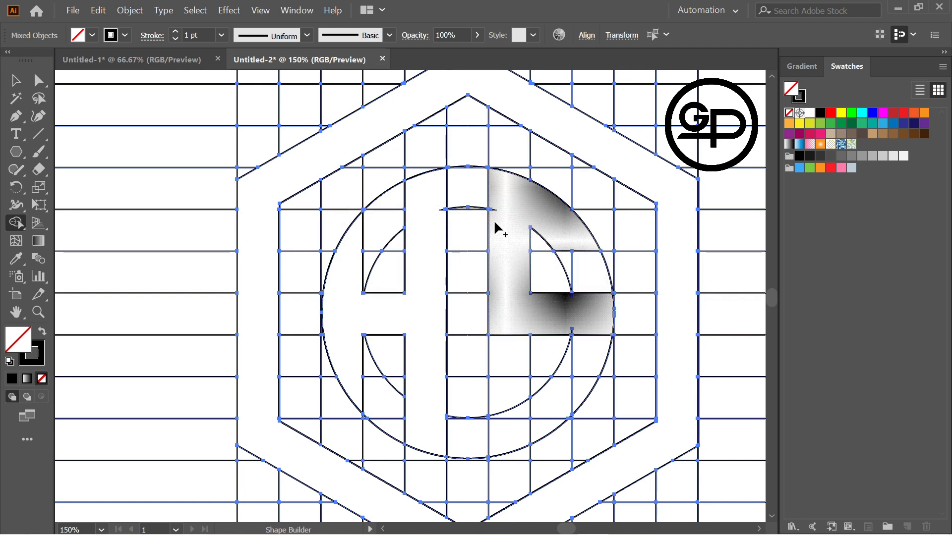
{"action": "scroll", "coordinate": [497, 226], "scroll_direction": "up", "scroll_amount": 5}
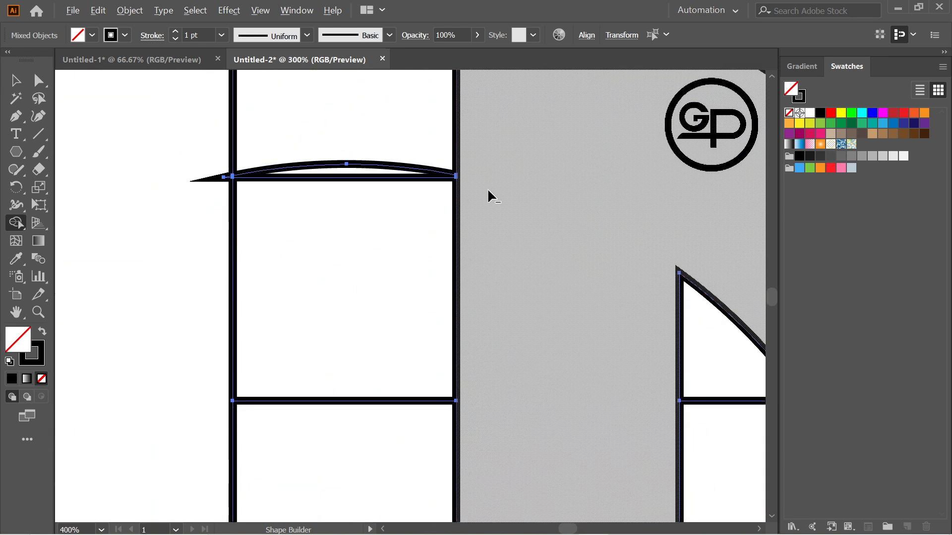
{"action": "scroll", "coordinate": [490, 197], "scroll_direction": "down", "scroll_amount": 3}
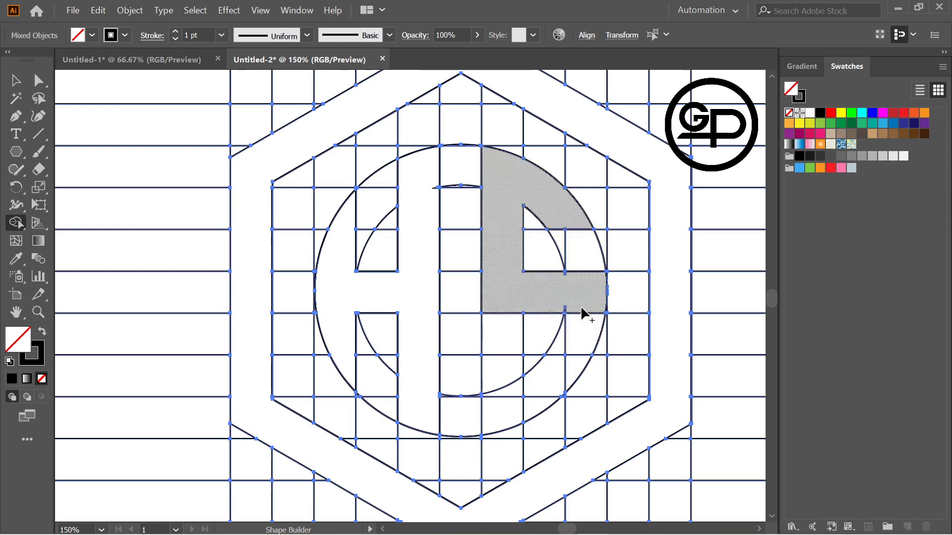
{"action": "mouse_move", "coordinate": [579, 313]}
{"action": "left_mouse_down"}
{"action": "mouse_move", "coordinate": [548, 388]}
{"action": "mouse_move", "coordinate": [515, 409]}
{"action": "mouse_move", "coordinate": [498, 376]}
{"action": "mouse_move", "coordinate": [510, 374]}
{"action": "left_mouse_up"}
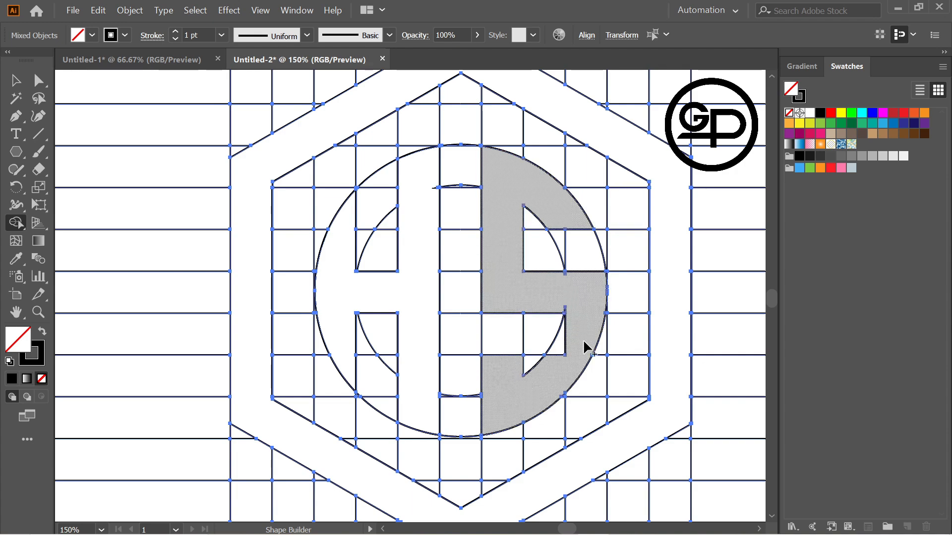
{"action": "scroll", "coordinate": [570, 322], "scroll_direction": "up", "scroll_amount": 4}
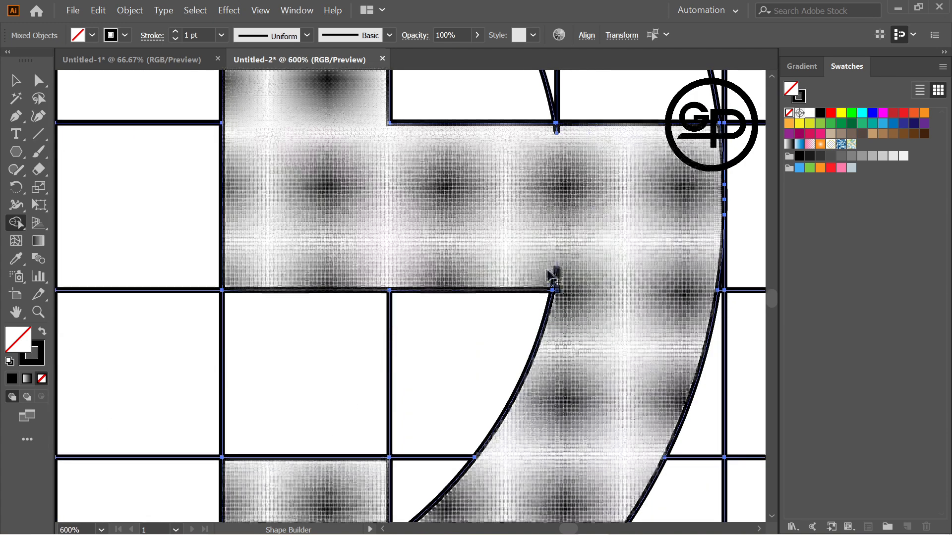
{"action": "scroll", "coordinate": [578, 295], "scroll_direction": "down", "scroll_amount": 4}
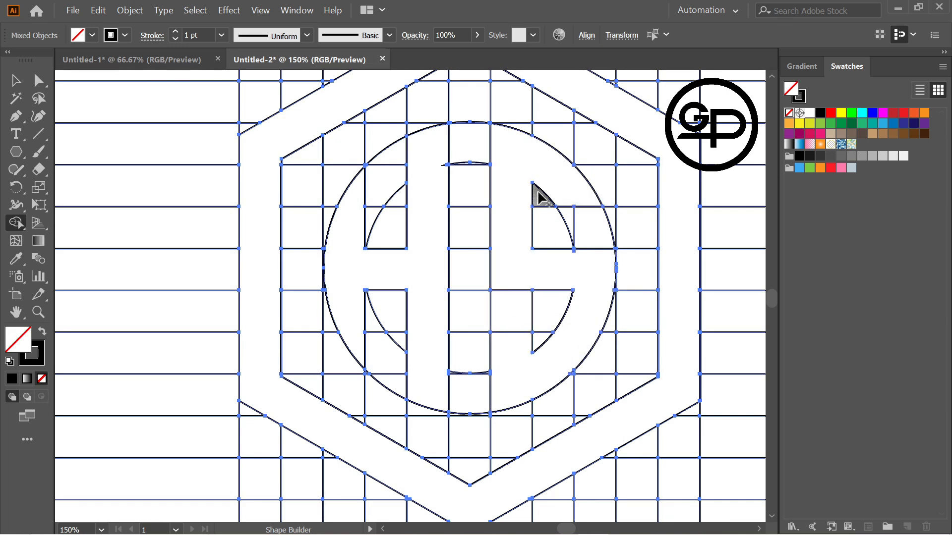
Merge the leftover sliver of the inner circle into the upper part of the H's vertical stem
{"action": "scroll", "coordinate": [442, 204], "scroll_direction": "up", "scroll_amount": 4}
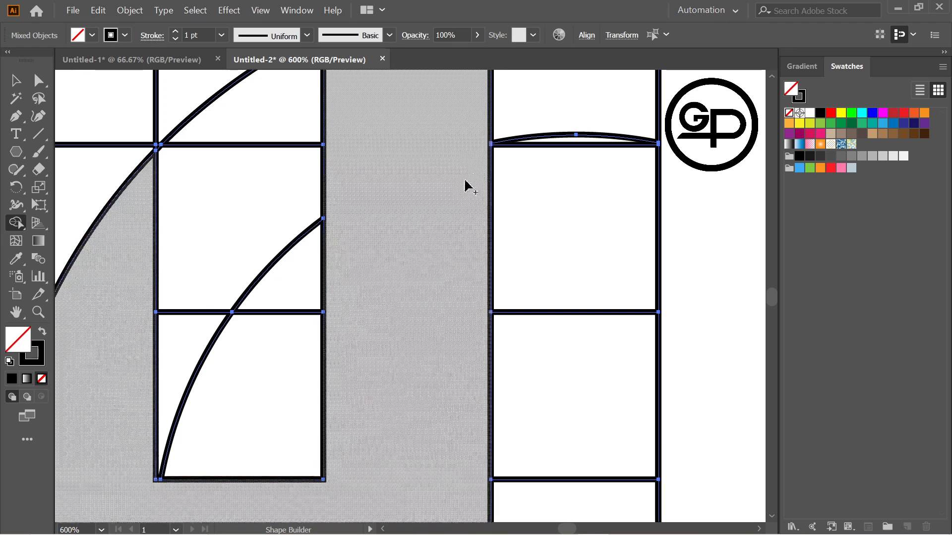
{"action": "scroll", "coordinate": [465, 185], "scroll_direction": "down", "scroll_amount": 3}
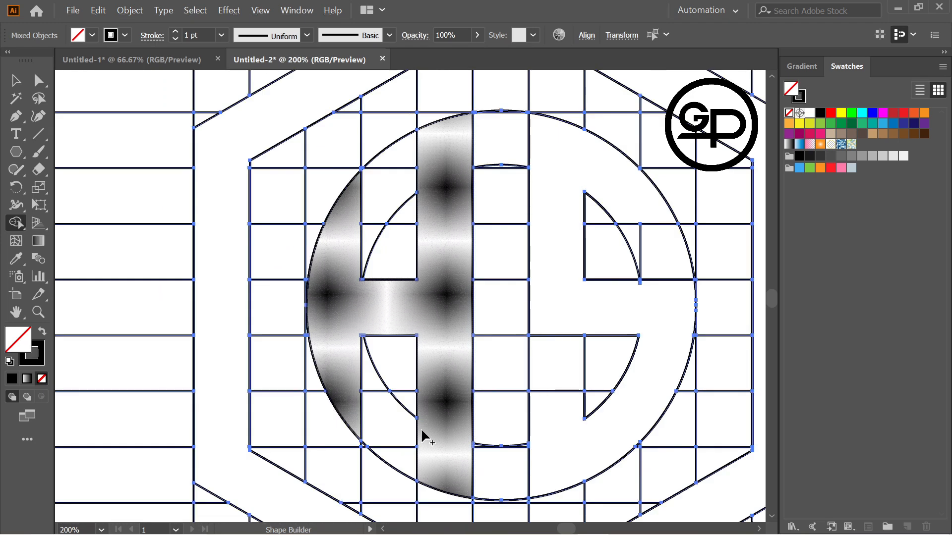
{"action": "scroll", "coordinate": [350, 272], "scroll_direction": "up", "scroll_amount": 2}
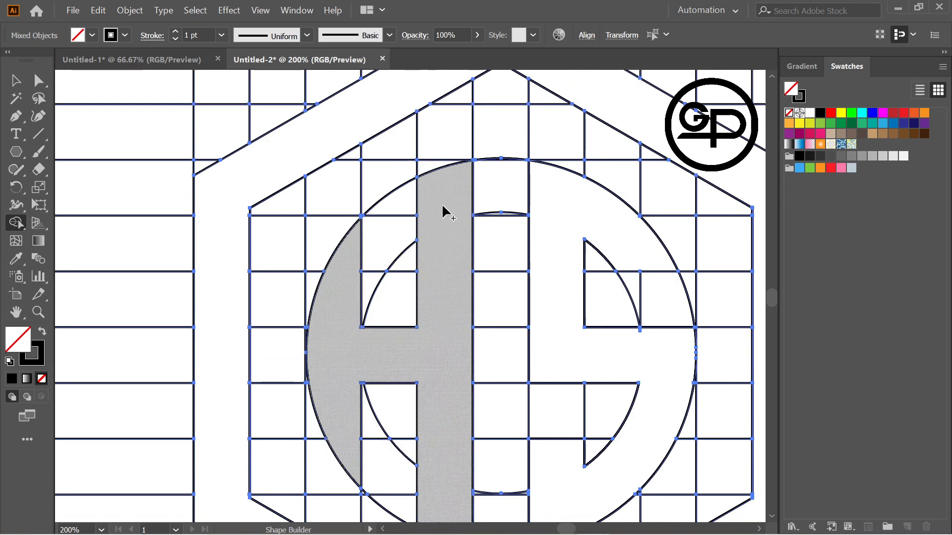
Fill the merged hexagon band, the S and the H with black using Shape Builder
{"action": "scroll", "coordinate": [441, 212], "scroll_direction": "up", "scroll_amount": 5}
{"action": "scroll", "coordinate": [429, 186], "scroll_direction": "down", "scroll_amount": 2}
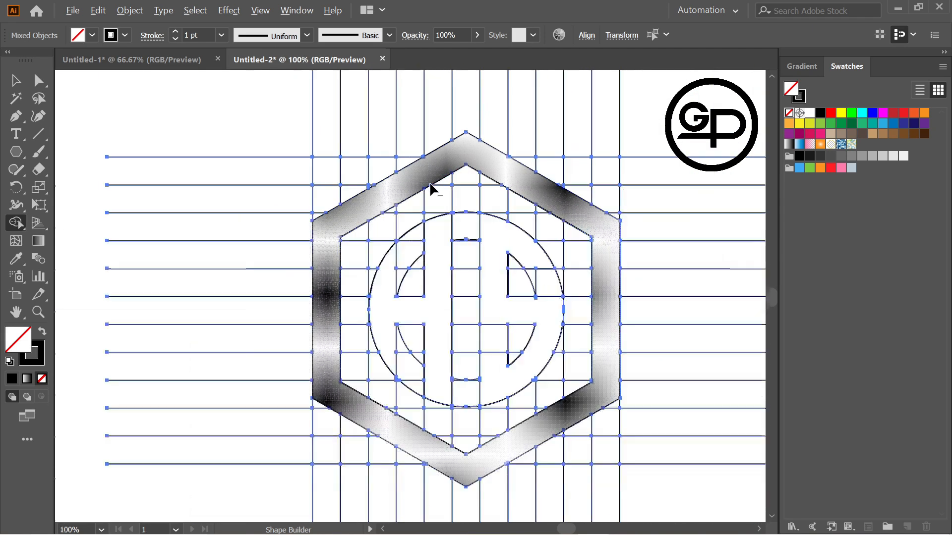
{"action": "scroll", "coordinate": [570, 327], "scroll_direction": "down", "scroll_amount": 2}
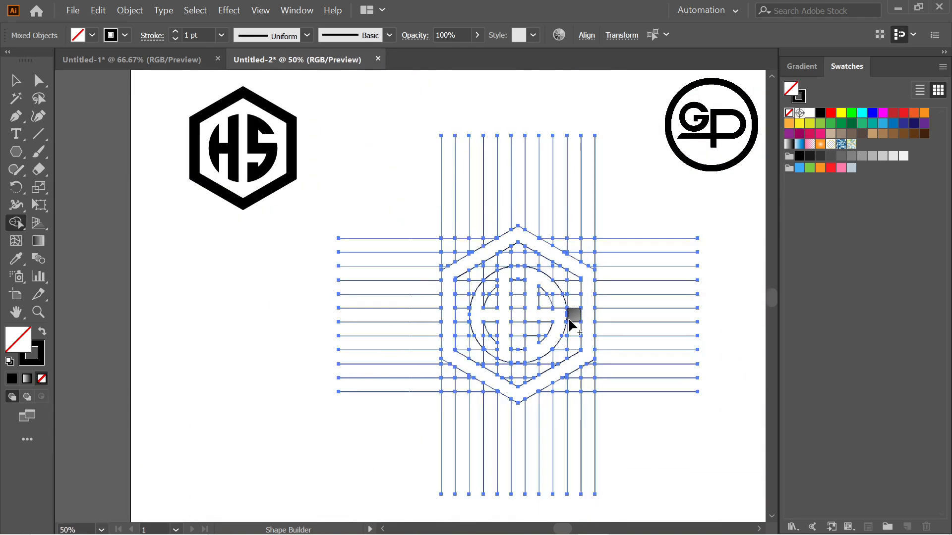
{"action": "scroll", "coordinate": [569, 322], "scroll_direction": "up", "scroll_amount": 1}
{"action": "scroll", "coordinate": [563, 280], "scroll_direction": "down", "scroll_amount": 1}
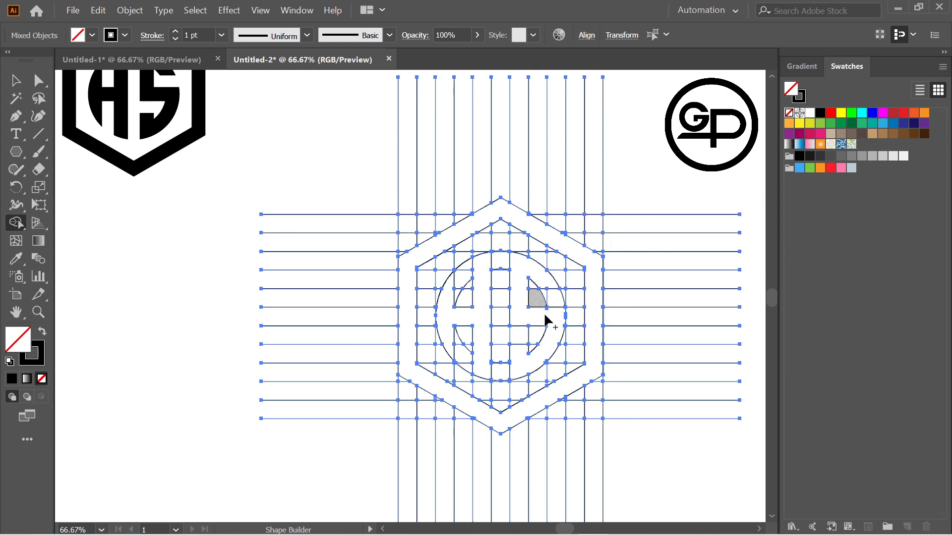
{"action": "mouse_move", "coordinate": [545, 319]}
{"action": "left_mouse_down"}
{"action": "mouse_move", "coordinate": [455, 318]}
{"action": "mouse_move", "coordinate": [498, 323]}
{"action": "mouse_move", "coordinate": [530, 347]}
{"action": "left_mouse_up"}
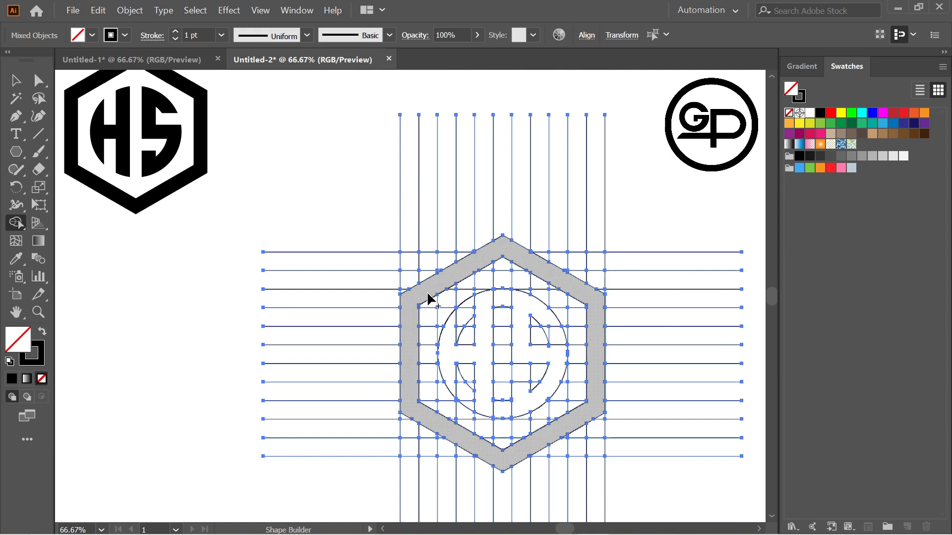
{"action": "left_click", "coordinate": [831, 113]}
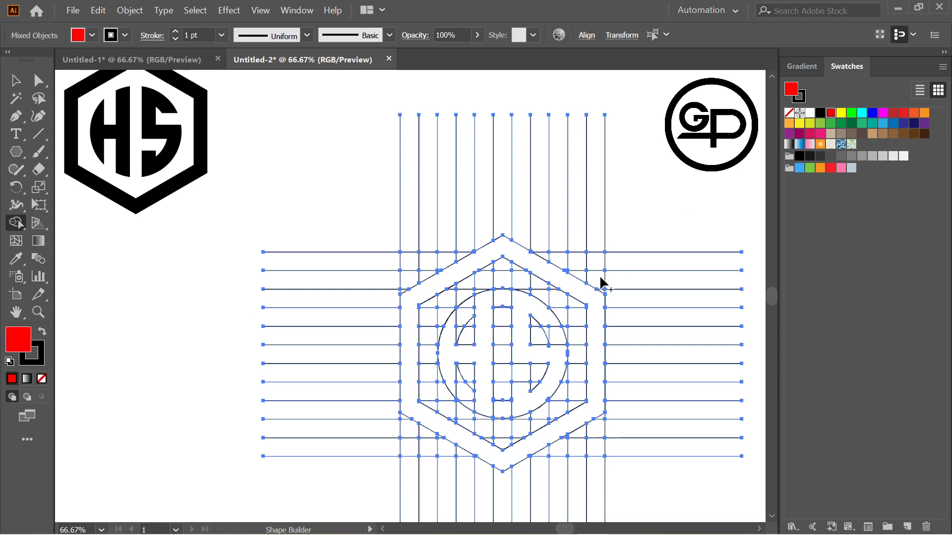
{"action": "left_click", "coordinate": [820, 113]}
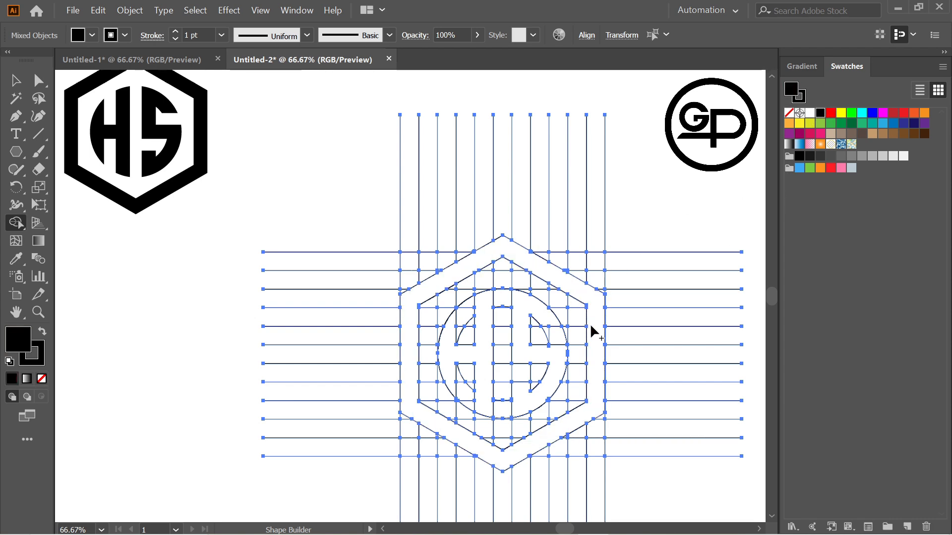
{"action": "left_click", "coordinate": [597, 335]}
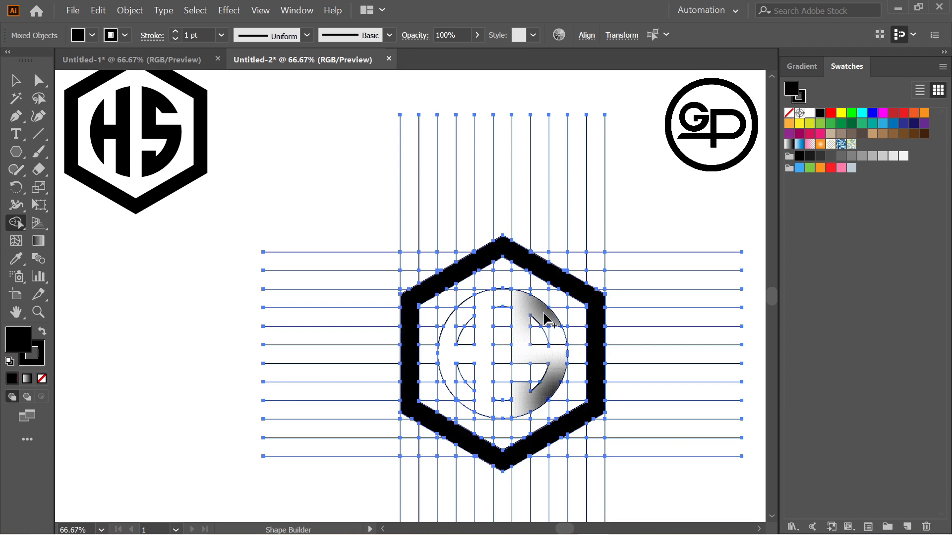
{"action": "left_click", "coordinate": [546, 322]}
{"action": "left_click", "coordinate": [480, 357]}
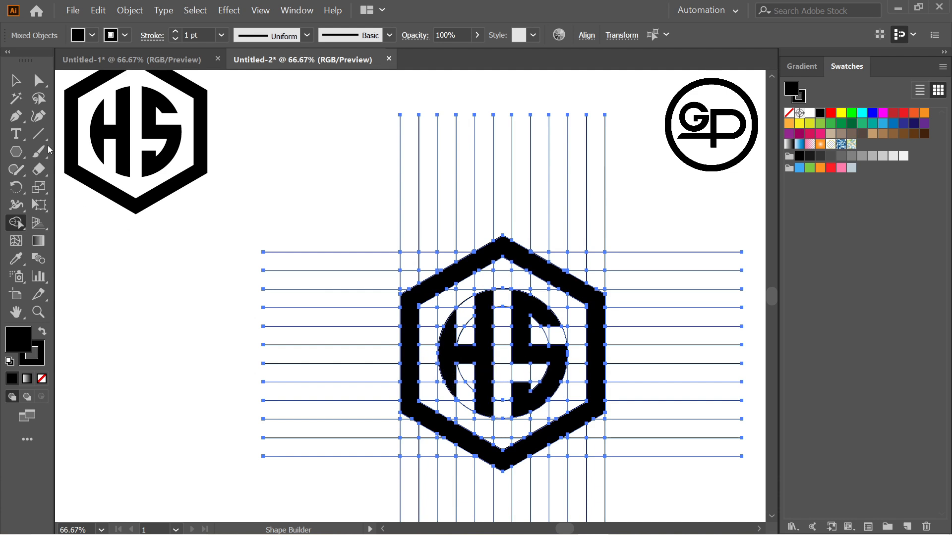
Select only the black hexagon band, the H and the S, and cut them to the clipboard
{"action": "left_click", "coordinate": [15, 79]}
{"action": "left_click", "coordinate": [334, 201]}
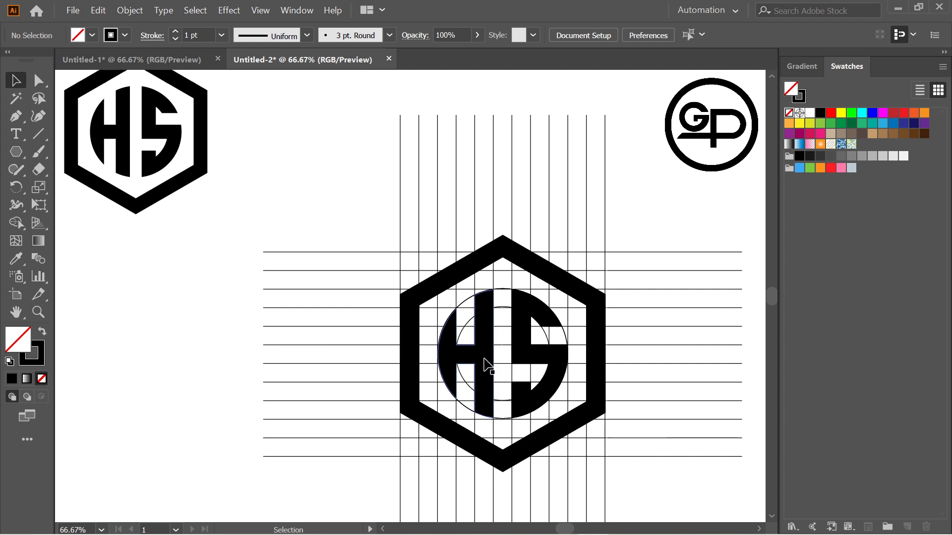
{"action": "left_click", "coordinate": [414, 372], "text": "ctrl+shift"}
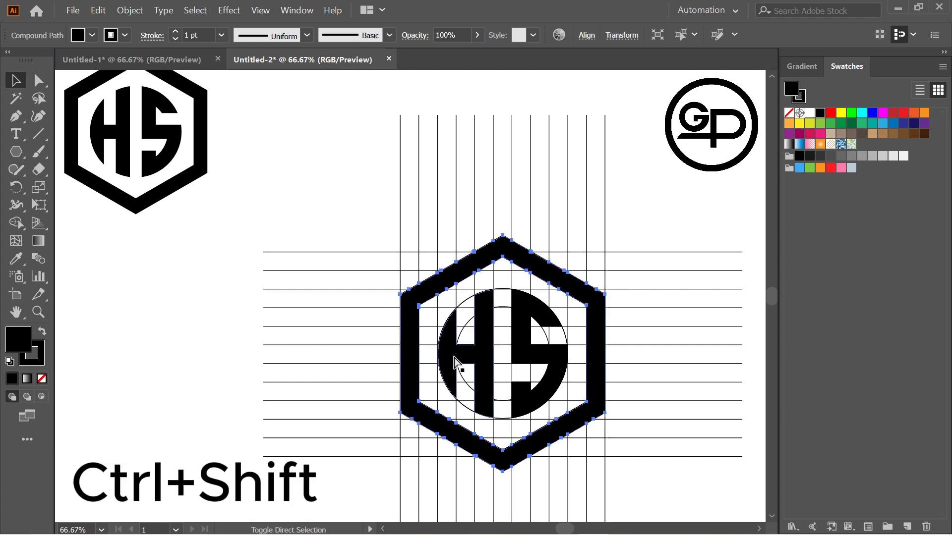
{"action": "left_click", "coordinate": [529, 351], "text": "ctrl+shift"}
{"action": "key", "text": "ctrl+x"}
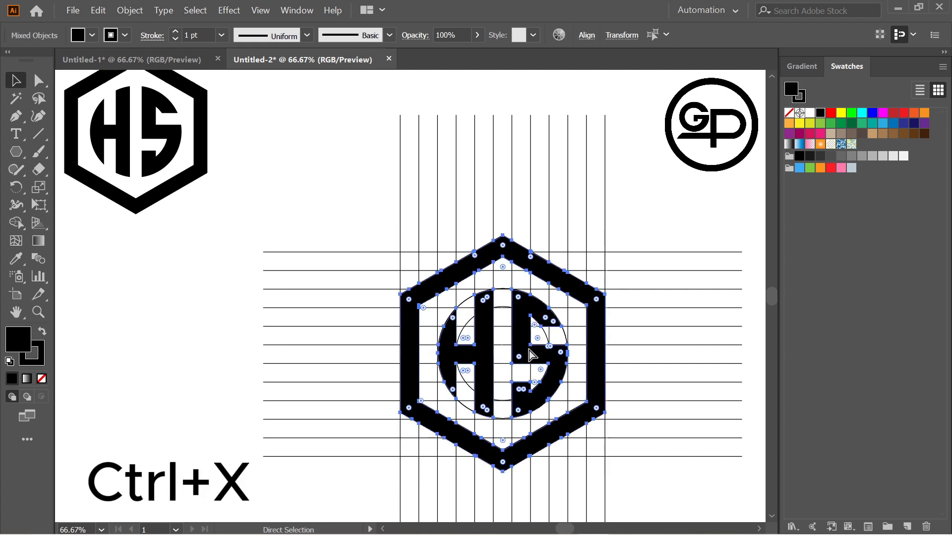
Delete the remaining grid lines, circle and hexagon outlines, including the two leftover vertical line segments below them
{"action": "left_click_drag", "start_coordinate": [326, 146], "coordinate": [659, 457]}
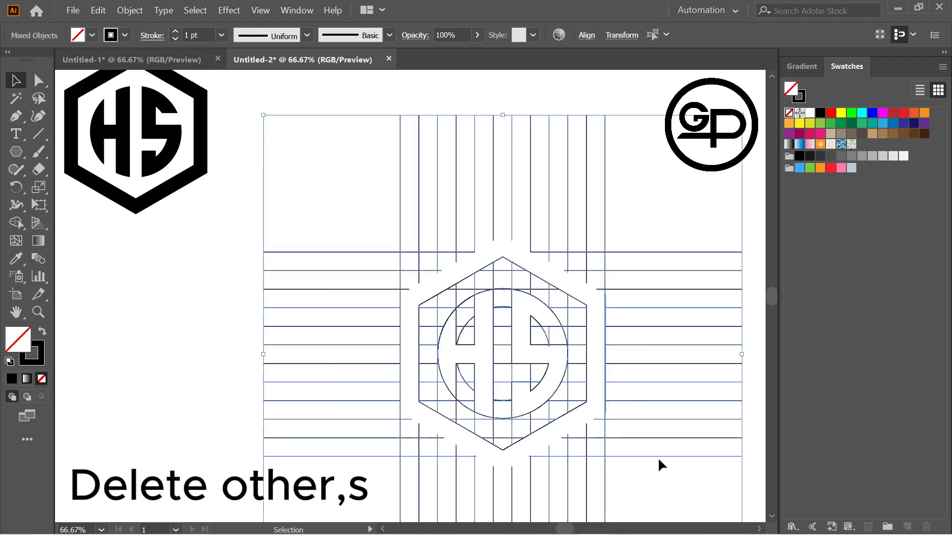
{"action": "key", "text": "Delete"}
{"action": "key", "text": "ctrl+v"}
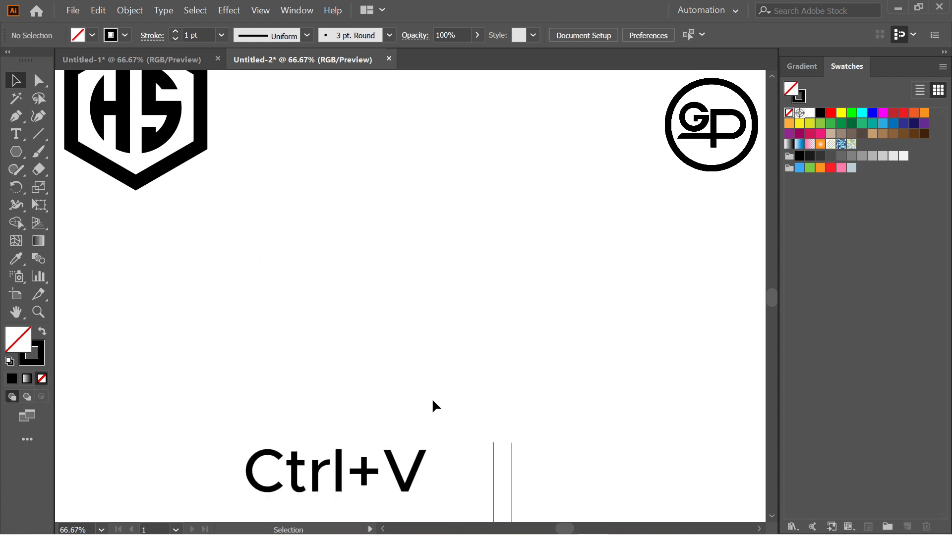
{"action": "left_click_drag", "start_coordinate": [450, 382], "coordinate": [535, 456]}
{"action": "key", "text": "Delete"}
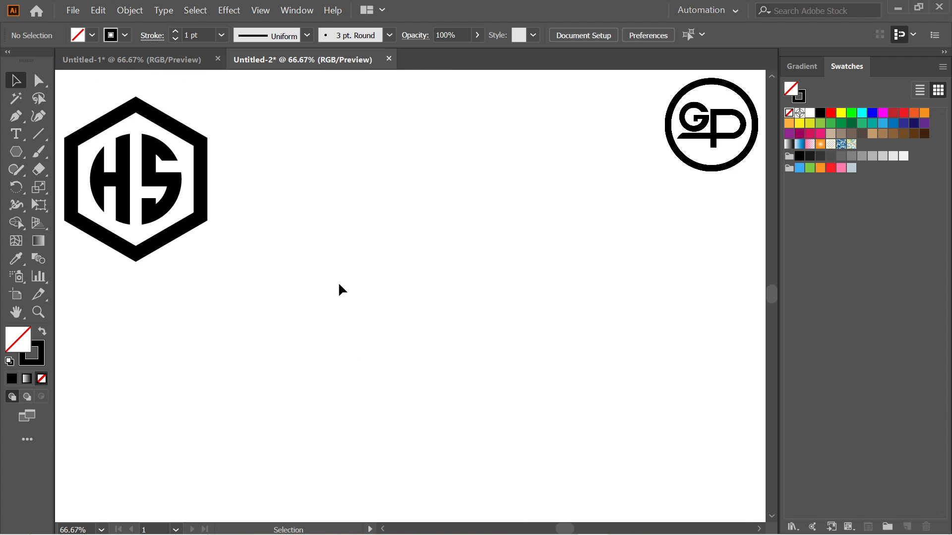
Paste the cut HS hexagon logo onto the cleared canvas and enlarge it proportionally from its centre
{"action": "key", "text": "ctrl+v"}
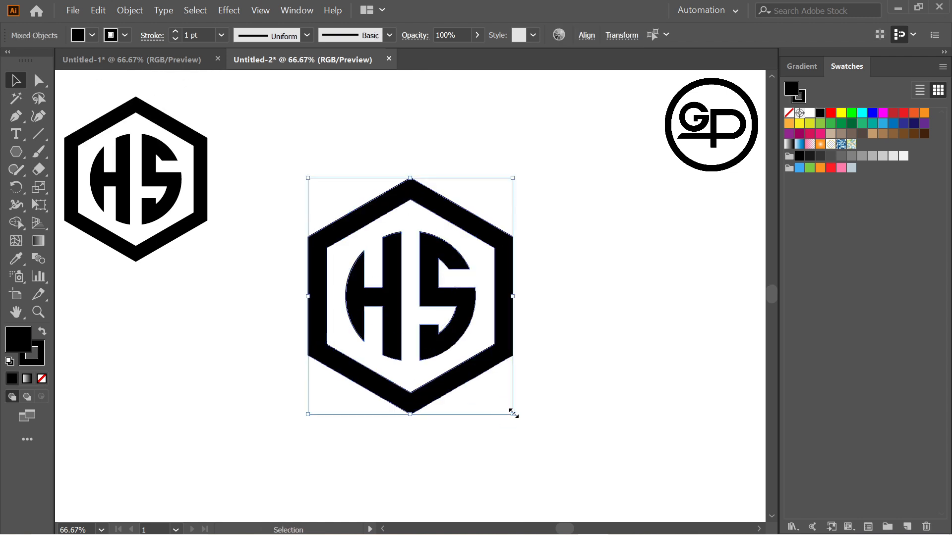
{"action": "left_click_drag", "start_coordinate": [513, 412], "coordinate": [553, 460]}
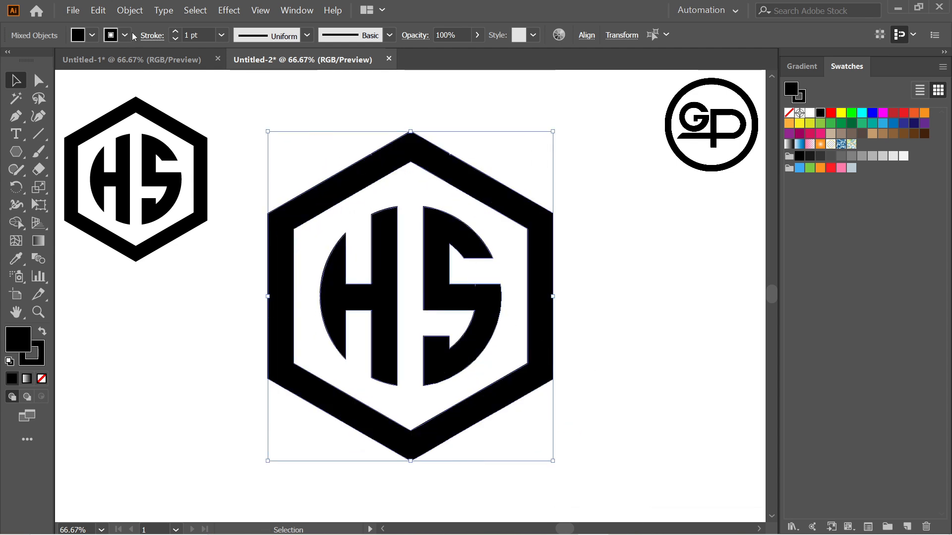
Set the logo's stroke weight to 3 pt and expand both its fill and stroke into shapes
{"action": "left_click", "coordinate": [176, 32]}
{"action": "left_click", "coordinate": [176, 31]}
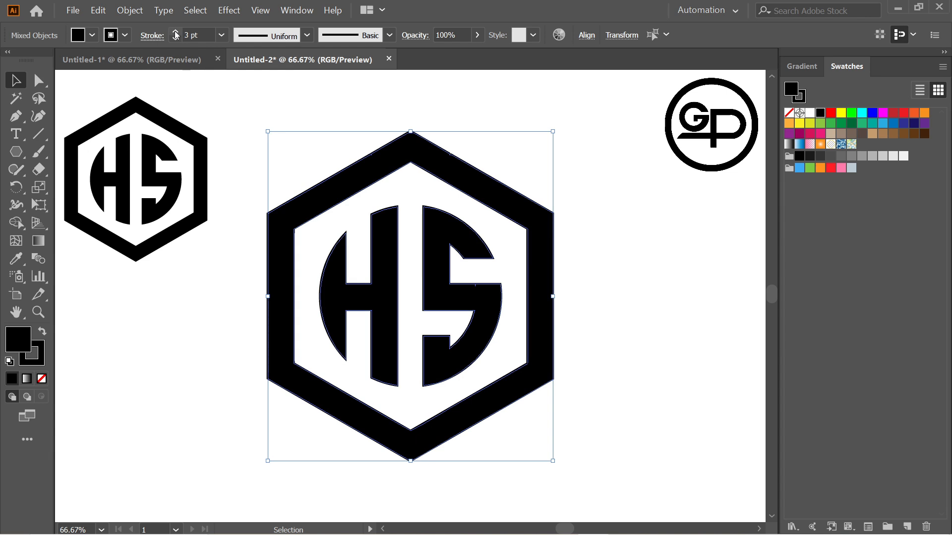
{"action": "left_click", "coordinate": [130, 10]}
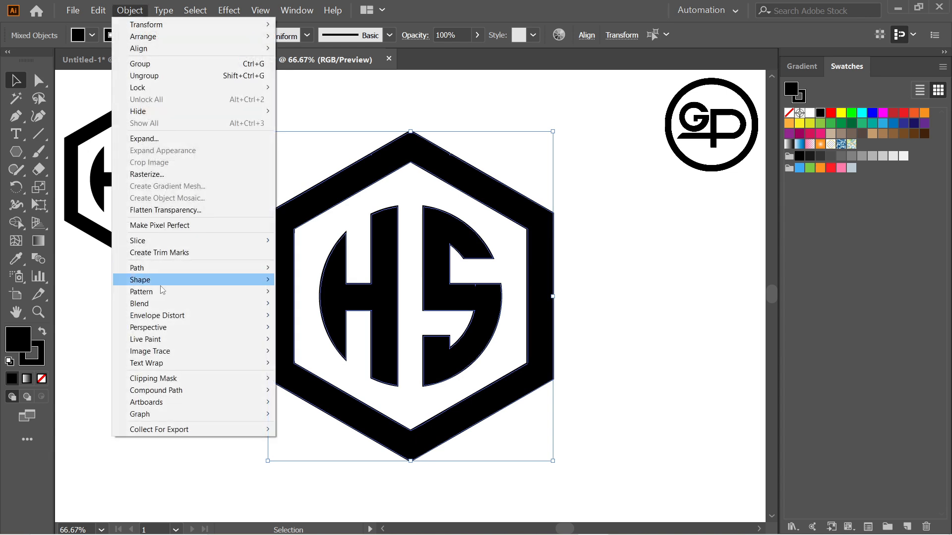
{"action": "left_click", "coordinate": [174, 141]}
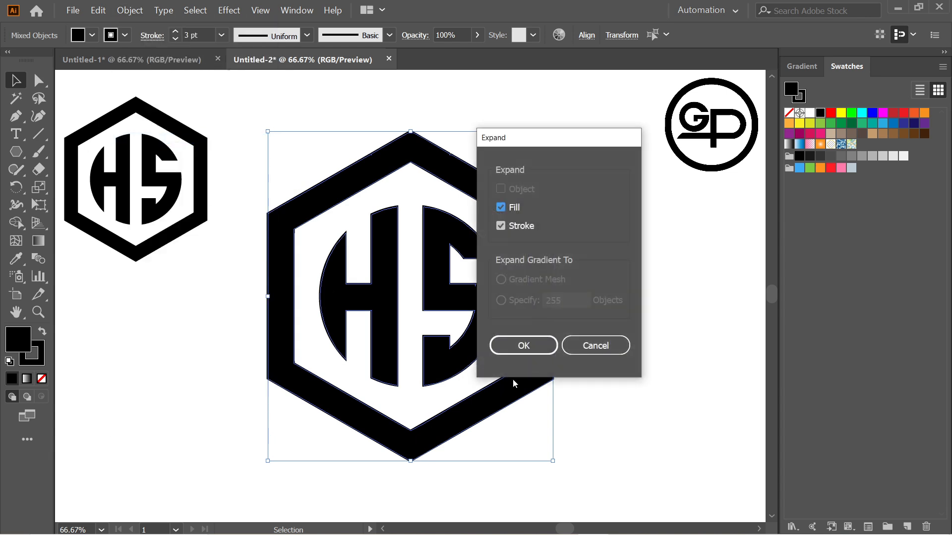
{"action": "left_click", "coordinate": [521, 346]}
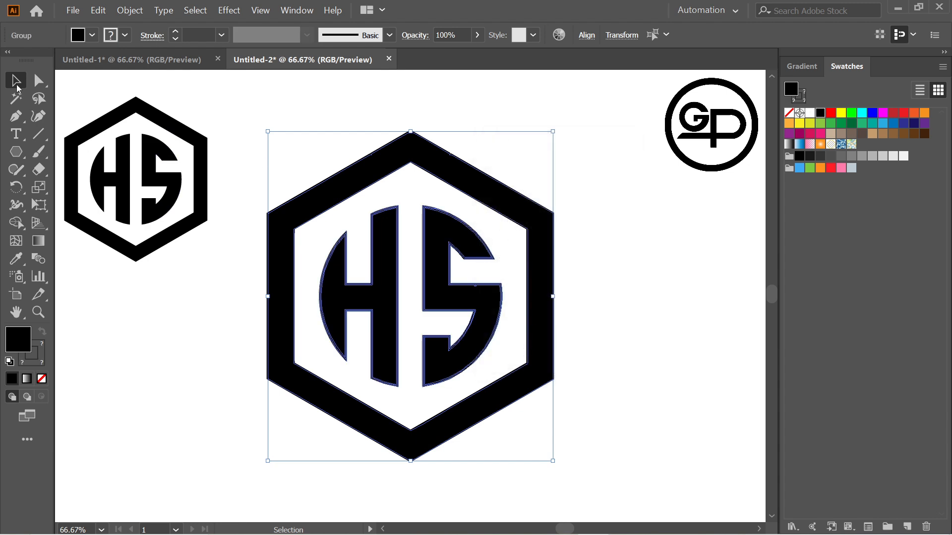
{"action": "left_click", "coordinate": [707, 253]}
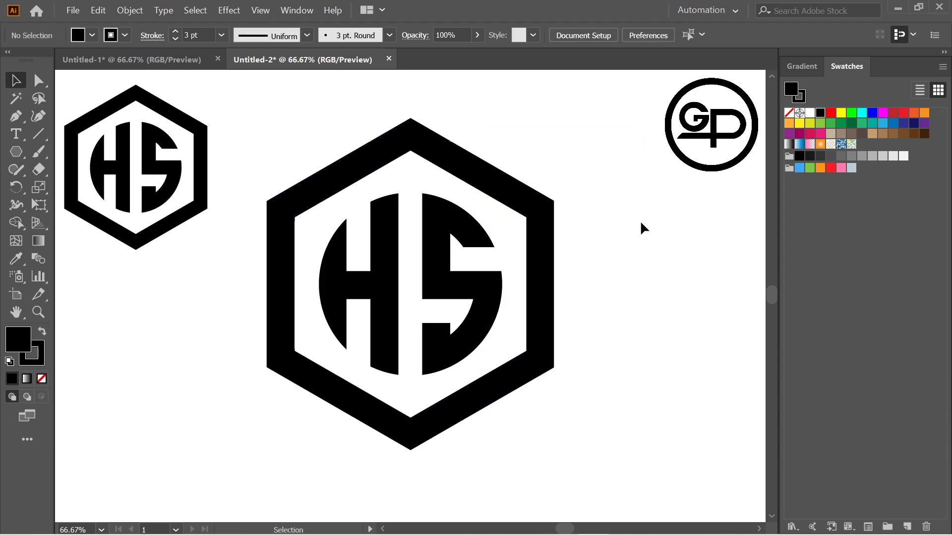
Group the hexagon, H and S into one object and move the logo slightly down and to the right
{"action": "left_click_drag", "start_coordinate": [304, 144], "coordinate": [573, 371]}
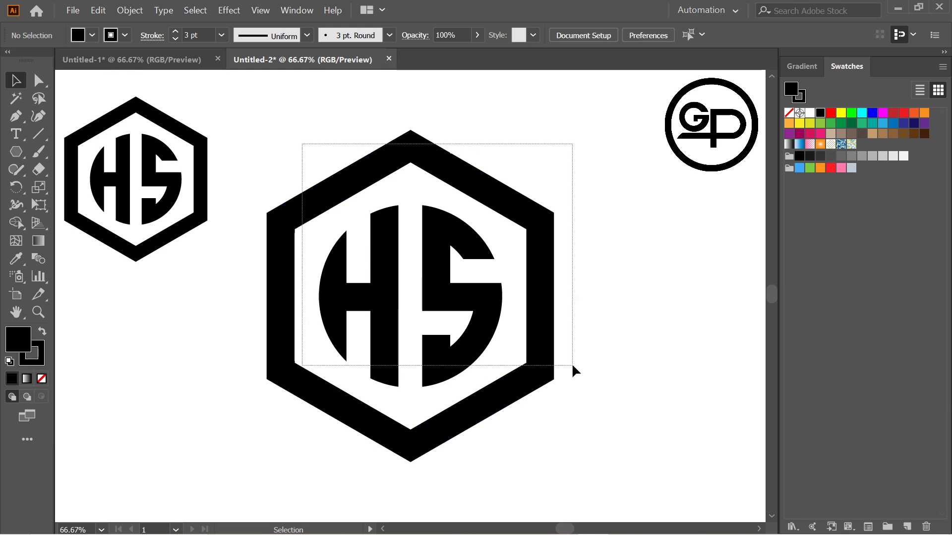
{"action": "key", "text": "ctrl+g"}
{"action": "mouse_move", "coordinate": [448, 314]}
{"action": "left_mouse_down"}
{"action": "mouse_move", "coordinate": [463, 334]}
{"action": "mouse_move", "coordinate": [456, 323]}
{"action": "left_mouse_up"}
{"action": "left_click", "coordinate": [662, 308]}
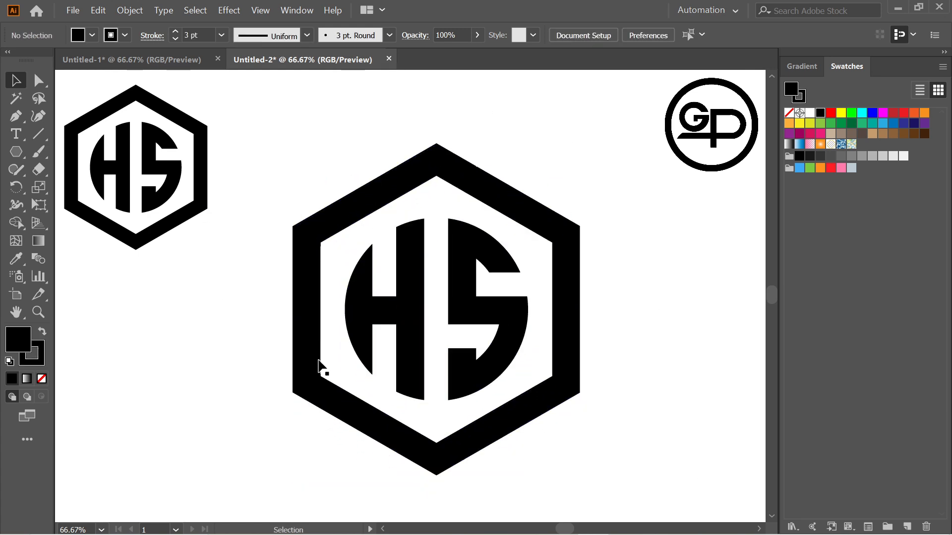